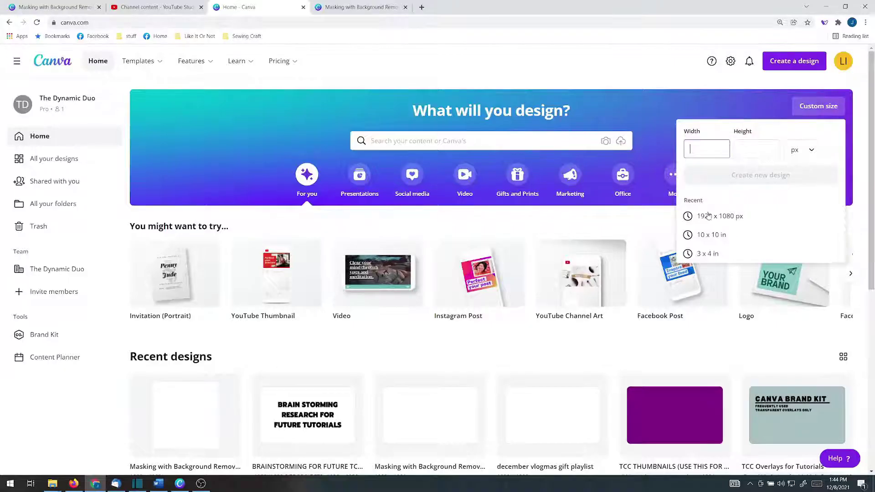
Create a new 1920 × 1080 px design from the recent Custom size preset
left_click(718, 217)
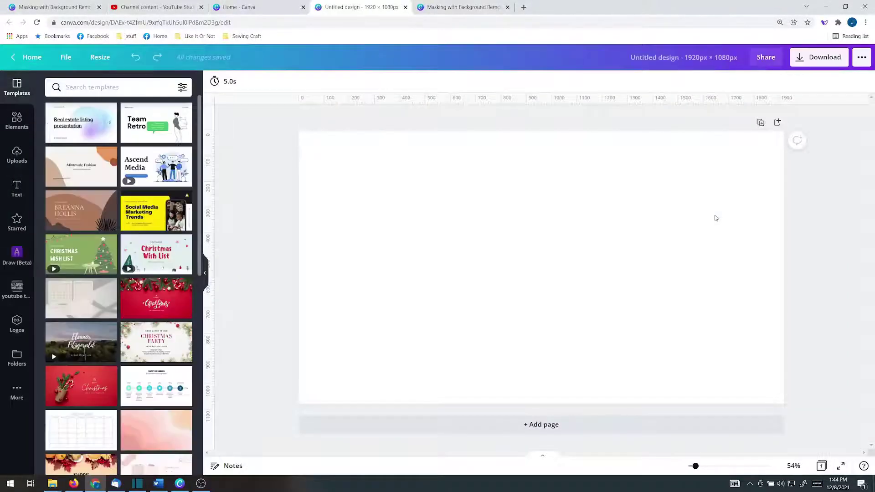
Search Elements for 'hair vector image' and add the windblown-hair woman silhouette
left_click(15, 122)
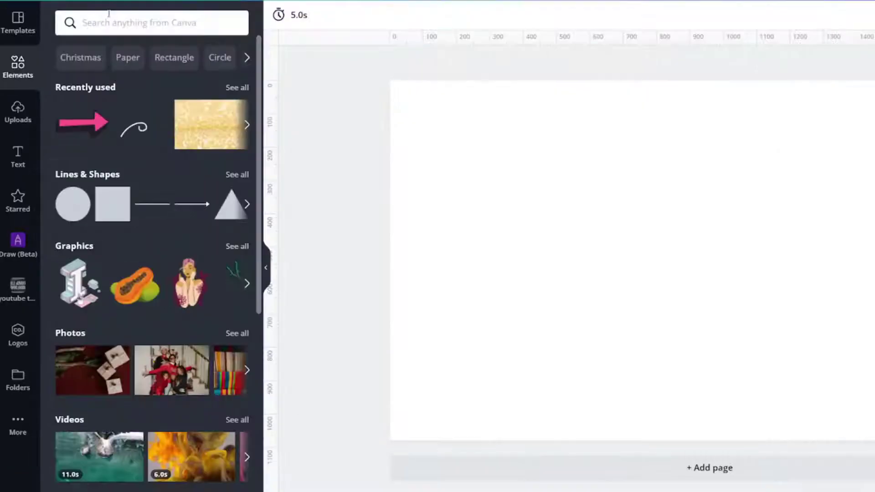
left_click(109, 14)
type("hair ")
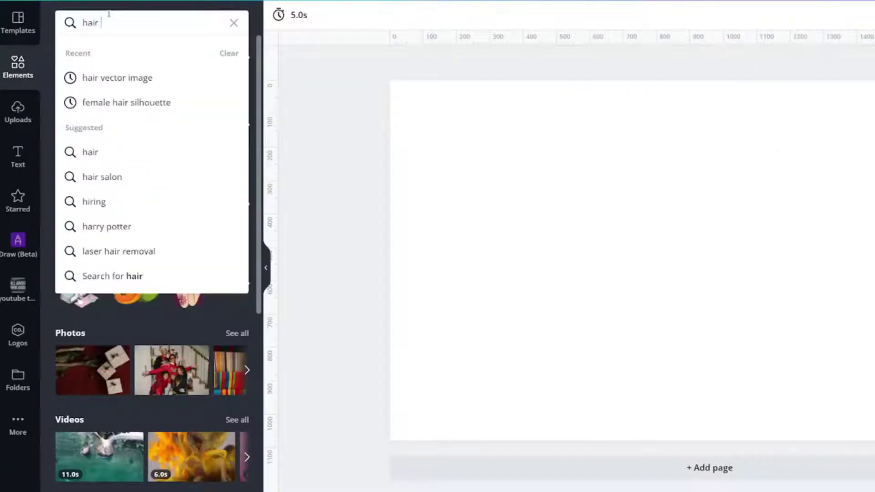
type("vector image")
key("Return")
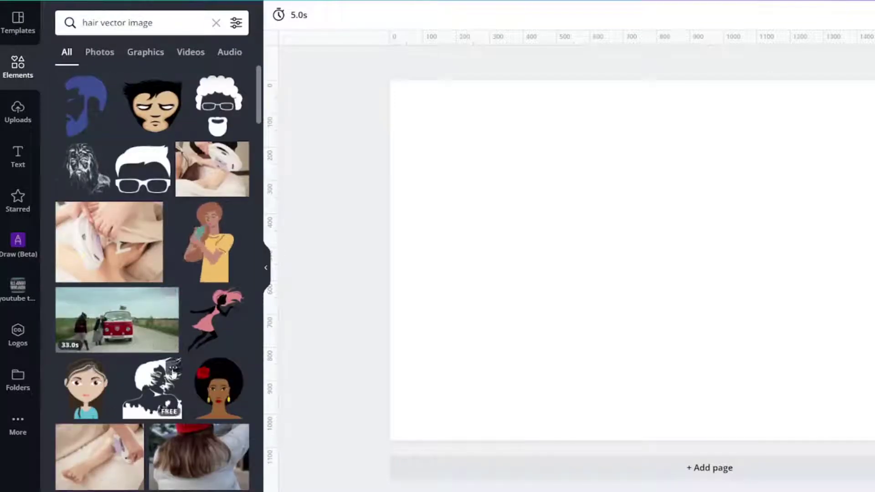
left_click(173, 368)
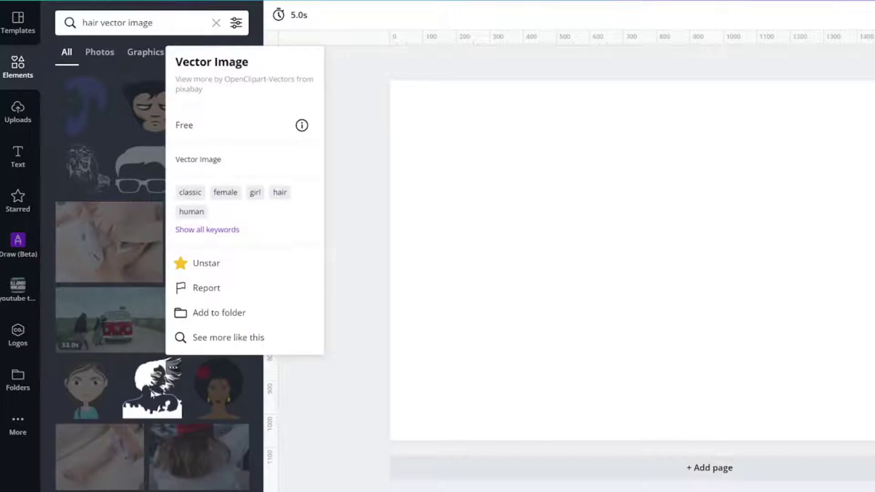
left_click(152, 395)
left_click(152, 394)
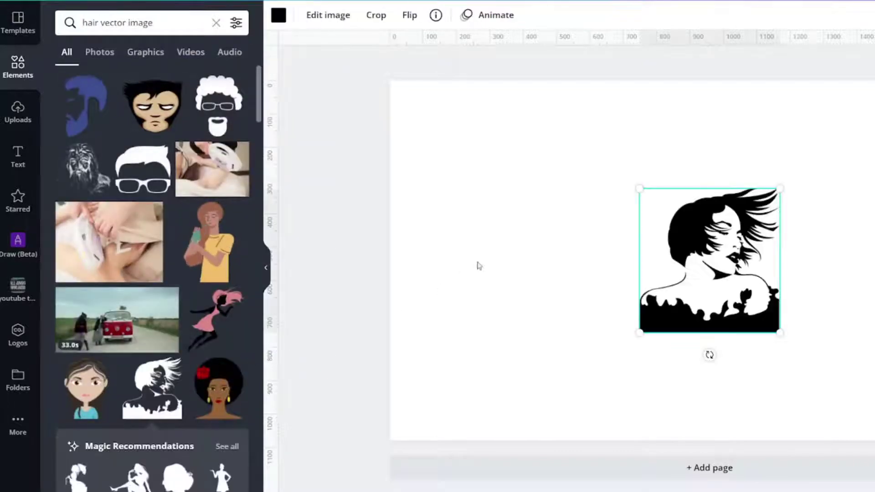
Move the silhouette to the top-left and enlarge it to full page height (1,052 × 1,080 px)
left_click_drag(664, 271, 414, 163)
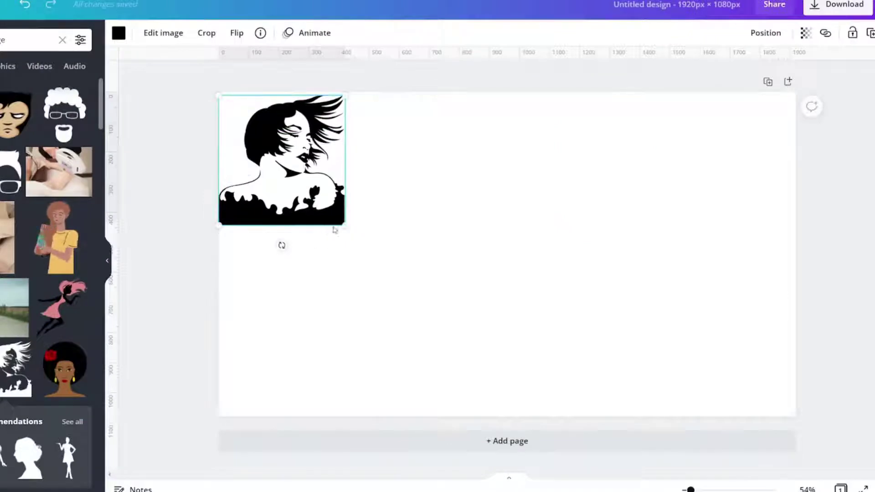
left_click_drag(344, 225, 533, 419)
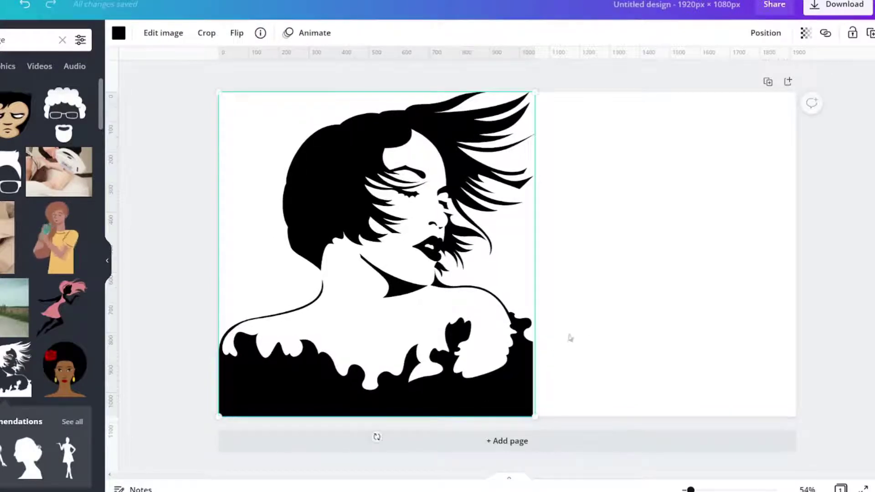
left_click(569, 337)
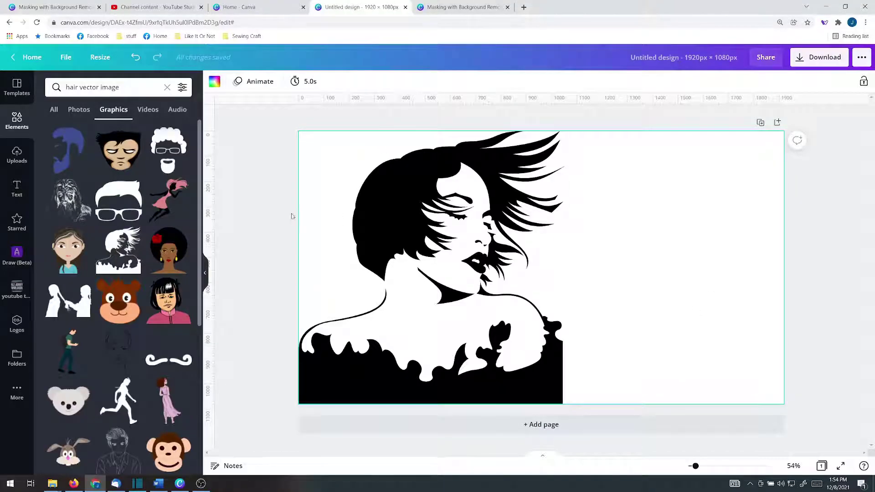
Search 'golden glittering stars' and add the glitter swirl photo from the Photos results
left_click(88, 80)
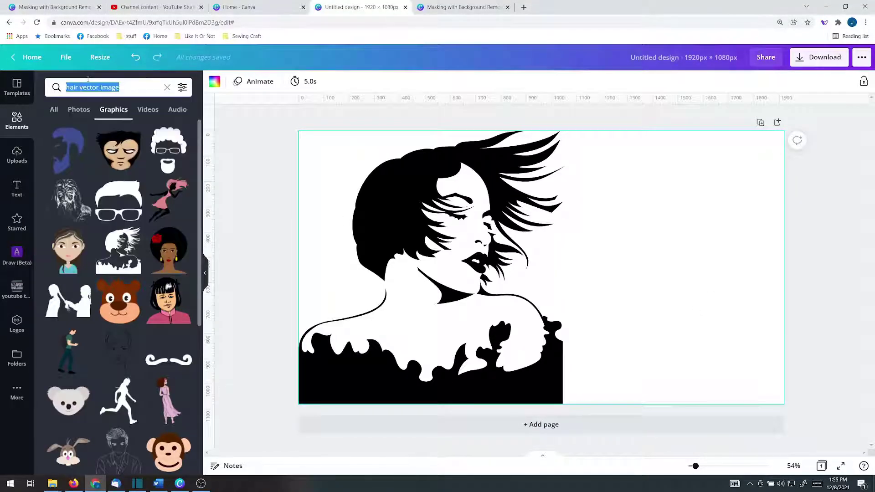
type("golden")
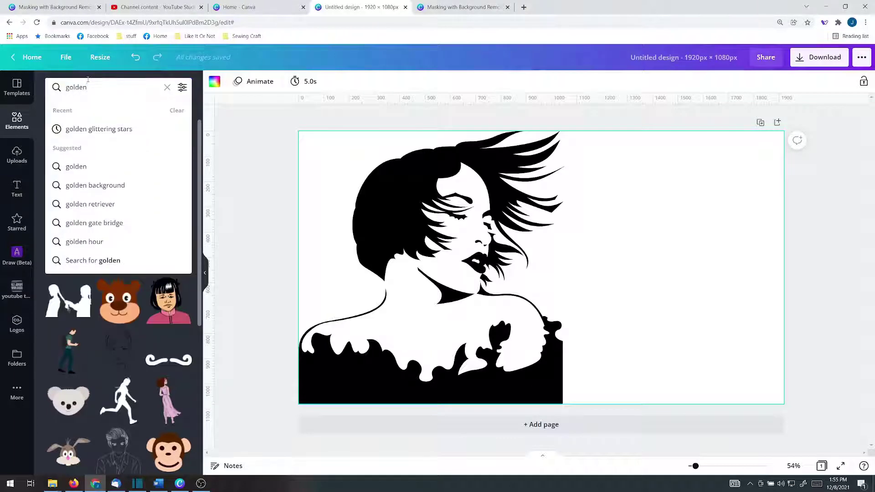
key("Down")
key("Return")
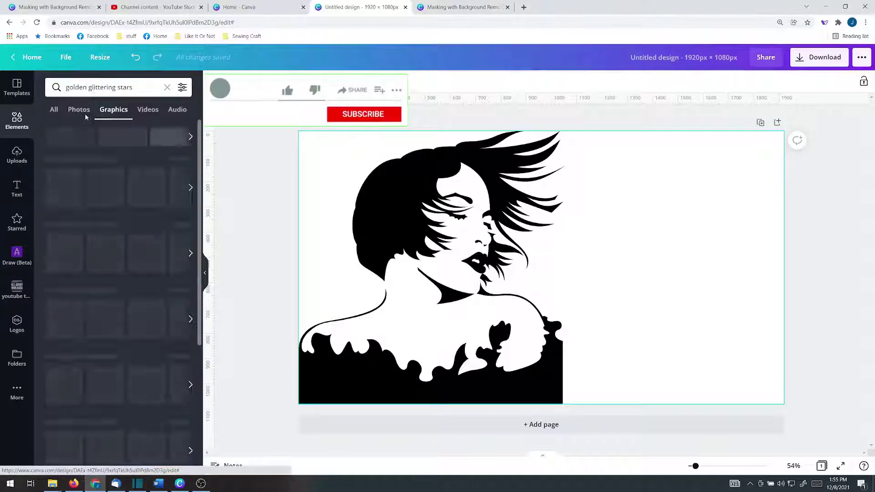
left_click(82, 110)
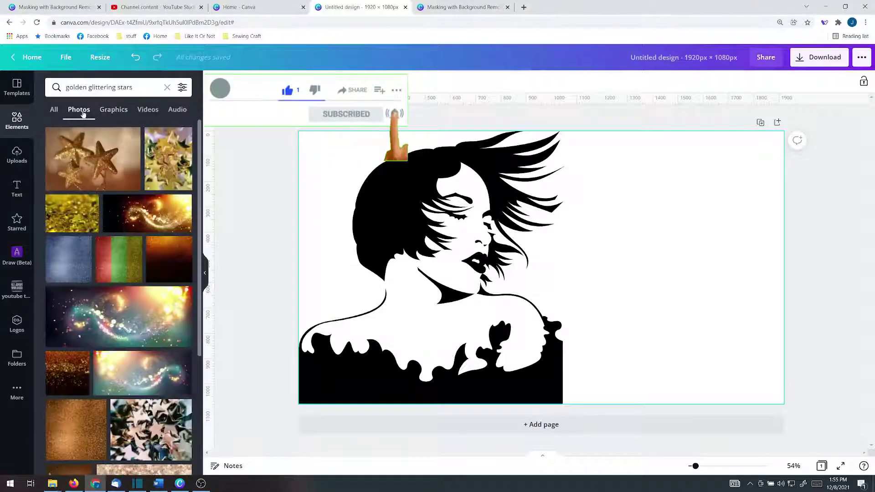
left_click(129, 370)
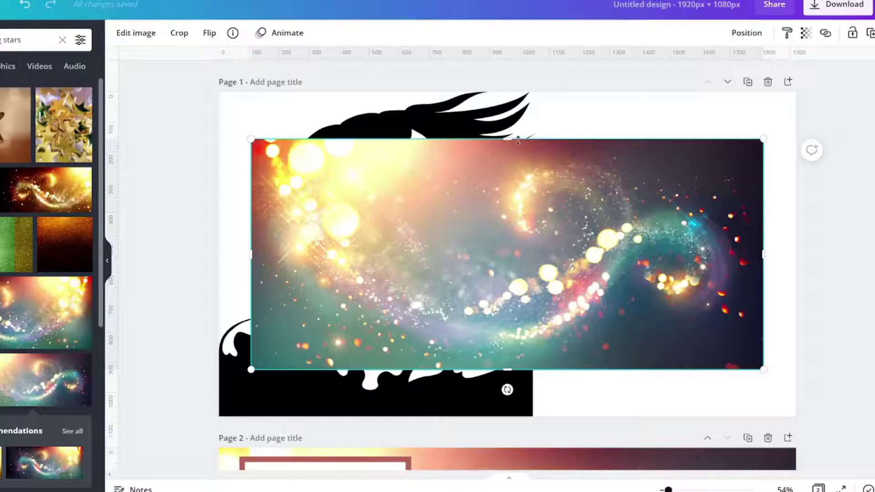
Stretch the glitter photo to full page height and narrow it to the silhouette (1,007 × 1,080 px)
left_click_drag(518, 141, 521, 90)
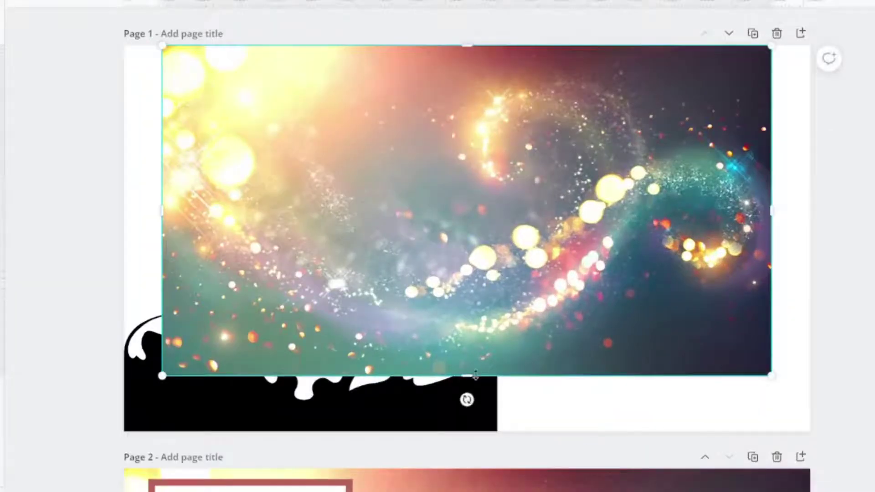
left_click_drag(476, 386, 473, 438)
left_click_drag(357, 246, 319, 245)
left_click_drag(732, 238, 484, 275)
Send the glitter photo backward so it sits behind the silhouette
right_click(396, 183)
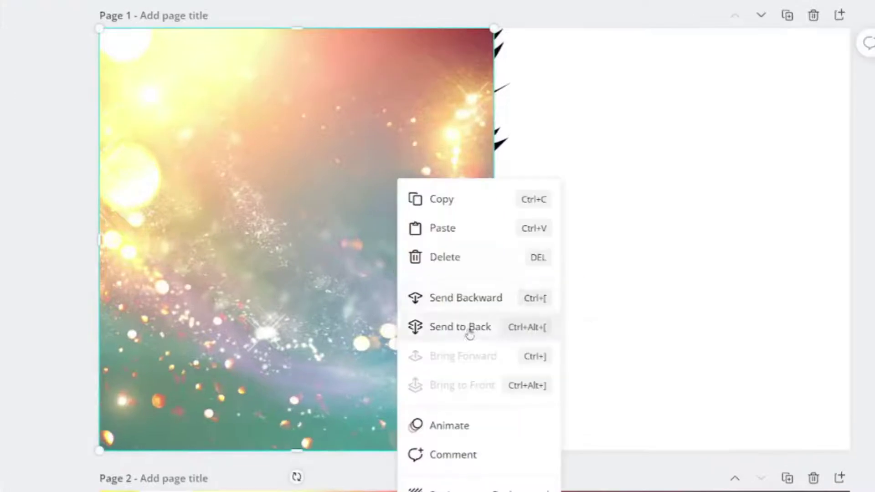
left_click(477, 302)
left_click(635, 287)
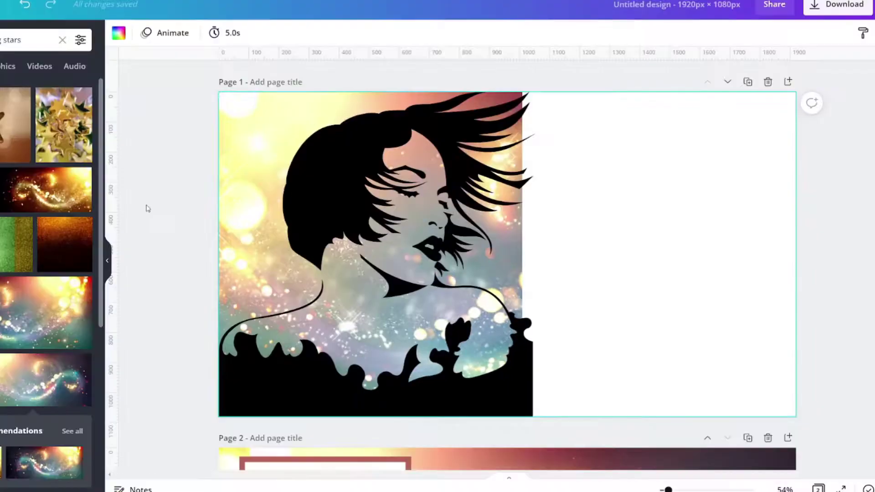
left_click(210, 149)
right_click(305, 165)
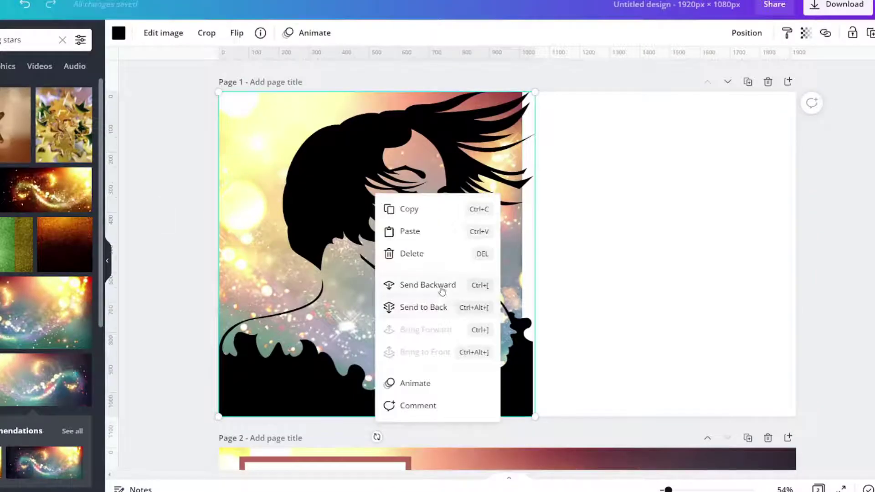
left_click(424, 285)
Re-crop the glitter photo, enlarging it to fill the silhouette's whole square
left_click_drag(305, 226, 321, 228)
double_click(321, 228)
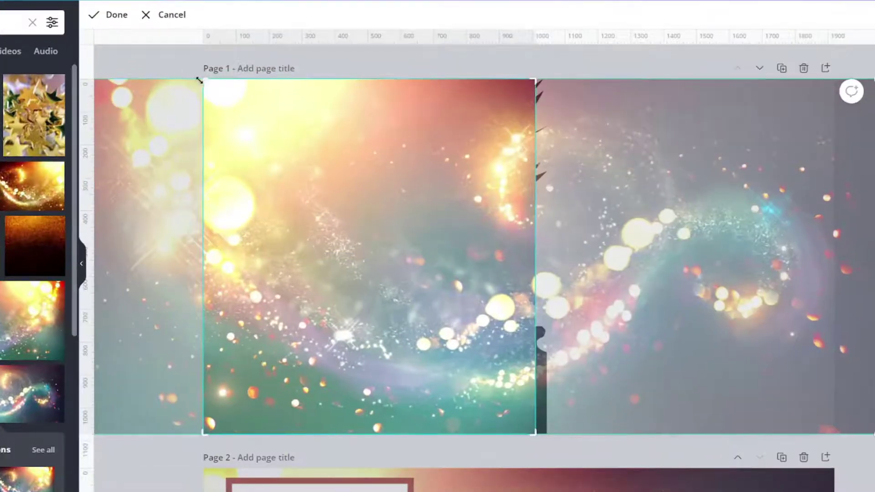
mouse_move(195, 71)
left_mouse_down()
mouse_move(142, 69)
mouse_move(200, 70)
left_mouse_up()
left_click_drag(872, 79, 874, 45)
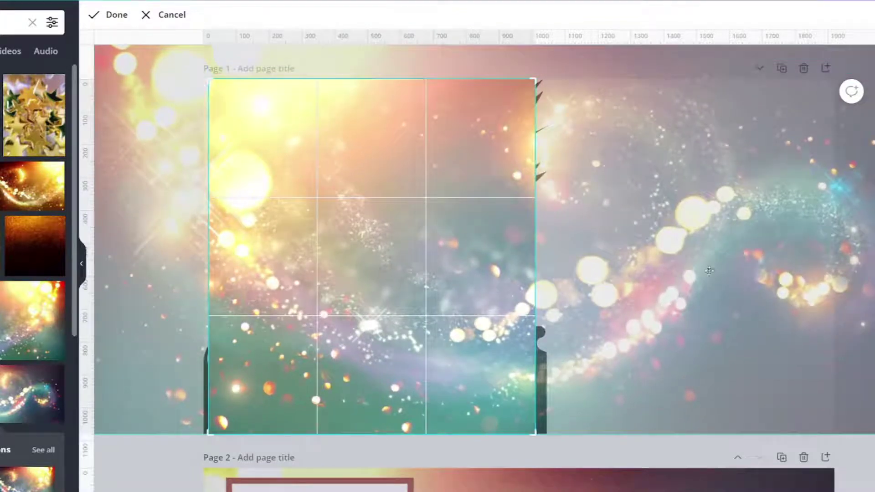
left_click(114, 16)
Send the re-cropped photo backward behind the black silhouette and deselect it
left_click(609, 225)
left_click(394, 266)
right_click(395, 266)
left_click(459, 316)
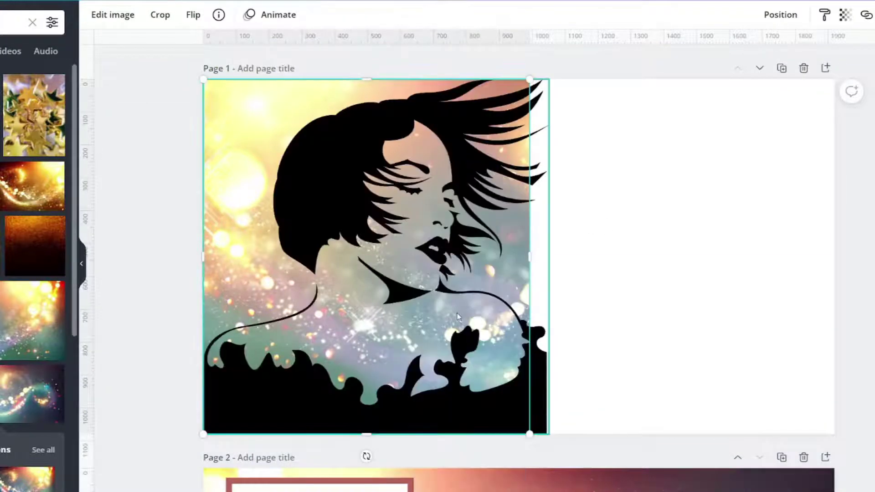
left_click(619, 287)
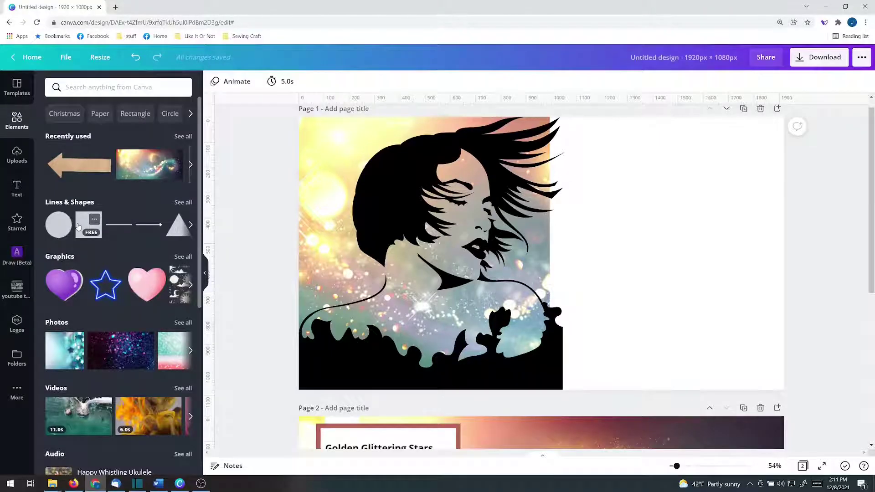
Add a square and a circle, make the square white and stretch it tall at the top-left
left_click(88, 224)
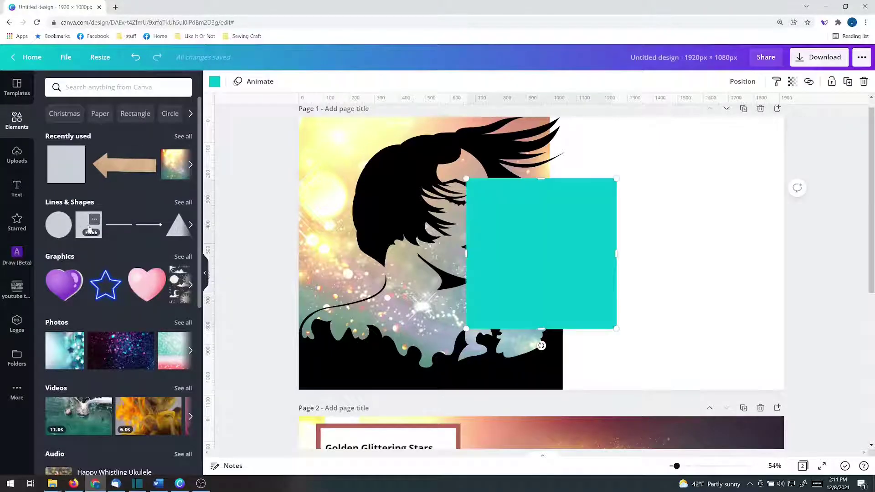
left_click(58, 224)
left_click_drag(562, 252, 707, 263)
left_click(538, 258)
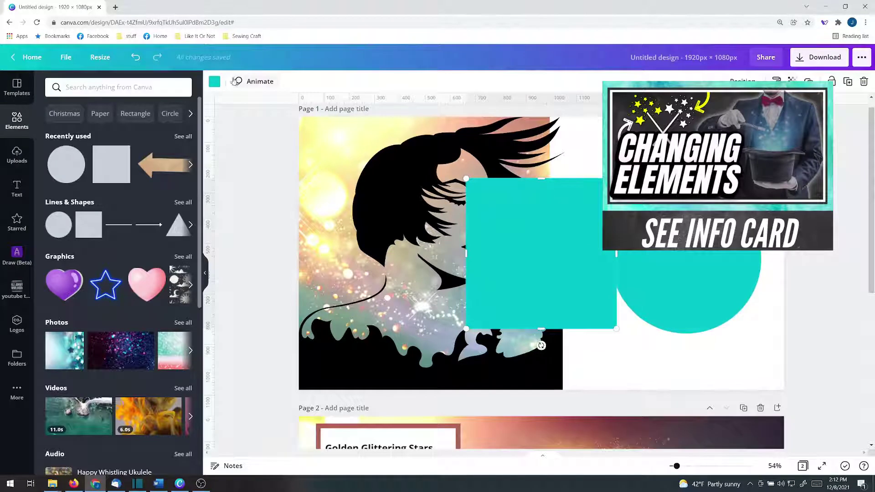
left_click(213, 82)
left_click(161, 133)
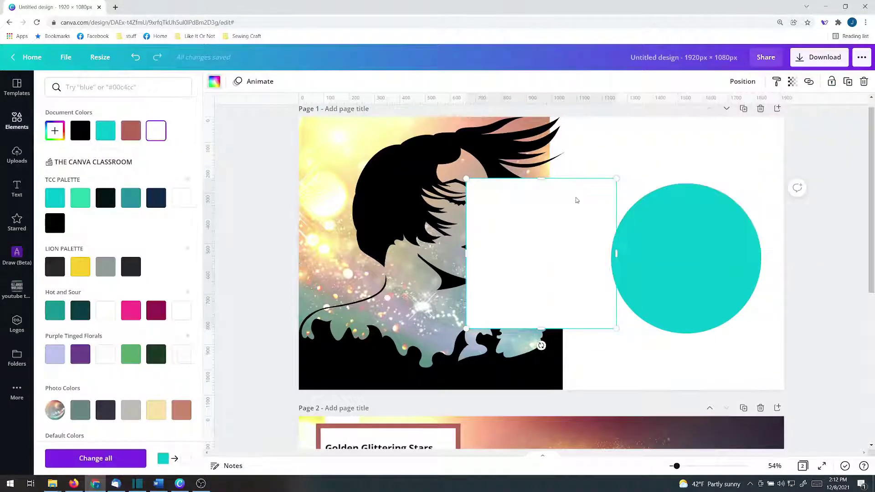
left_click_drag(544, 181, 542, 273)
left_click_drag(568, 301, 313, 127)
left_click_drag(288, 157, 289, 293)
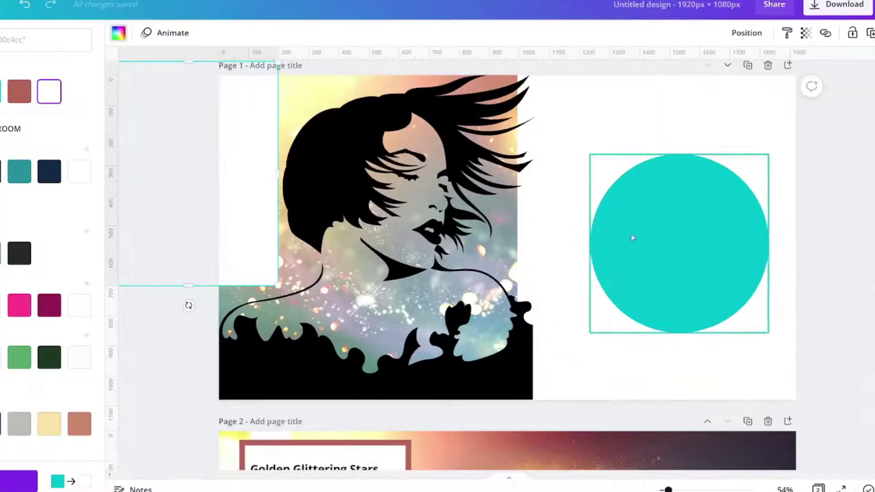
Recolour the circle white and reshape it into a tall shape over the figure's right side
left_click_drag(645, 253, 346, 85)
left_click(118, 33)
left_click(118, 32)
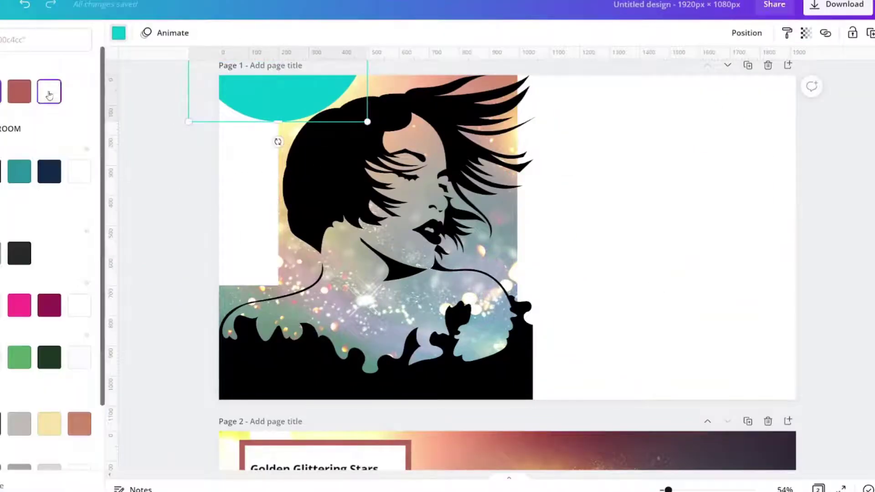
left_click(49, 91)
left_click_drag(278, 91, 680, 237)
left_click_drag(680, 90, 680, 220)
left_click_drag(658, 248, 560, 60)
left_click_drag(531, 181, 518, 181)
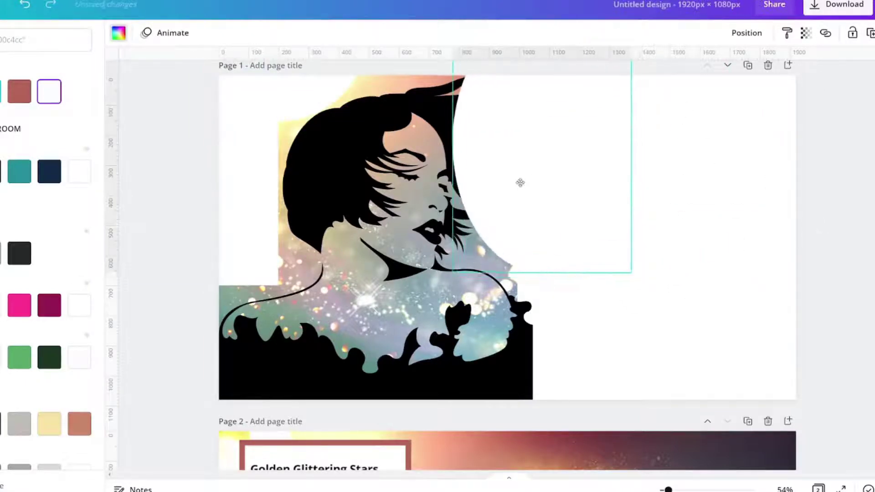
left_click_drag(533, 271, 533, 297)
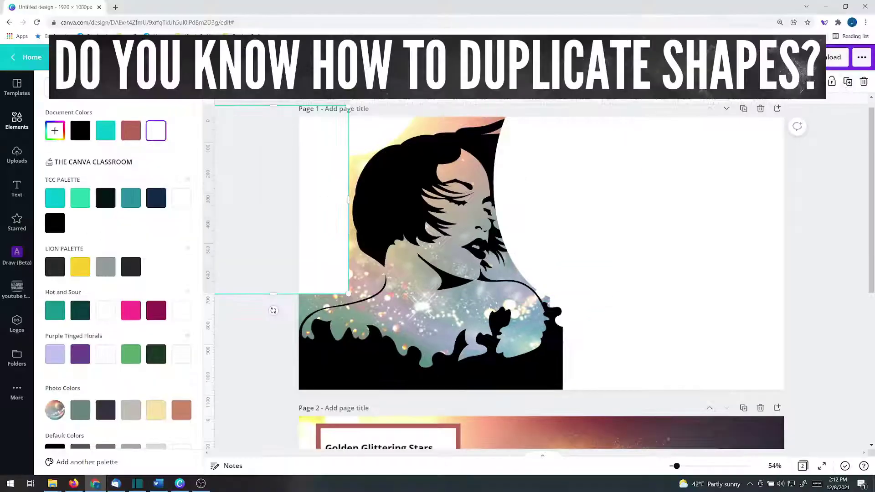
left_click_drag(292, 287, 477, 140)
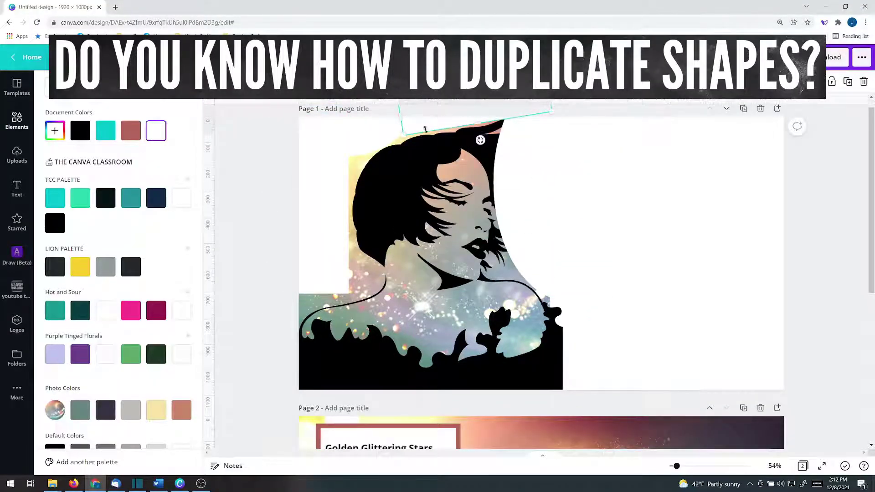
key("ctrl+z")
left_click(419, 134)
key("ctrl+z")
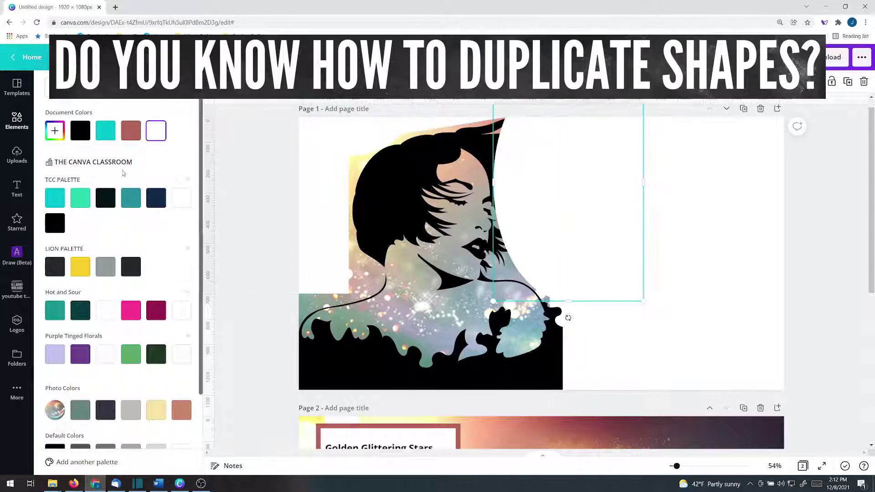
Add another circle, flatten it into an ellipse and move it to the left page edge
left_click(17, 121)
left_click(66, 187)
left_click_drag(542, 174, 543, 293)
left_click_drag(542, 304, 305, 249)
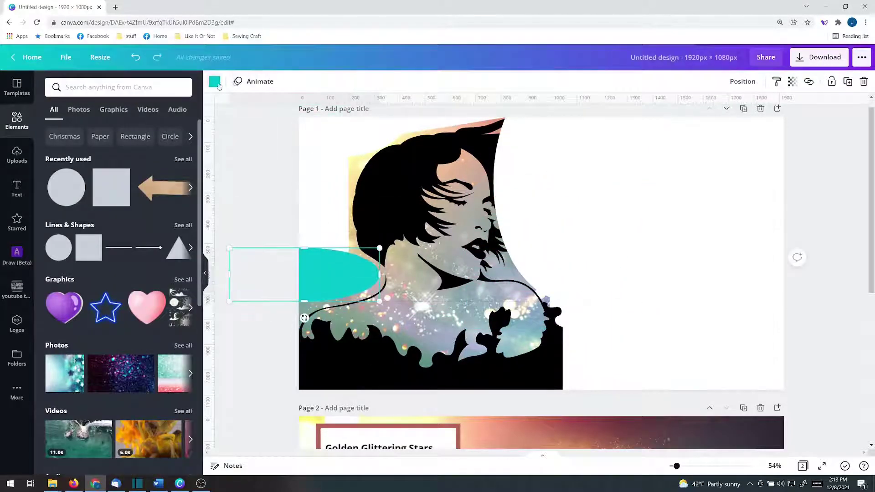
Make the left ellipse white, then paint a white Marker stroke over the image's yellow edge
left_click(214, 81)
left_click(155, 130)
left_click(17, 391)
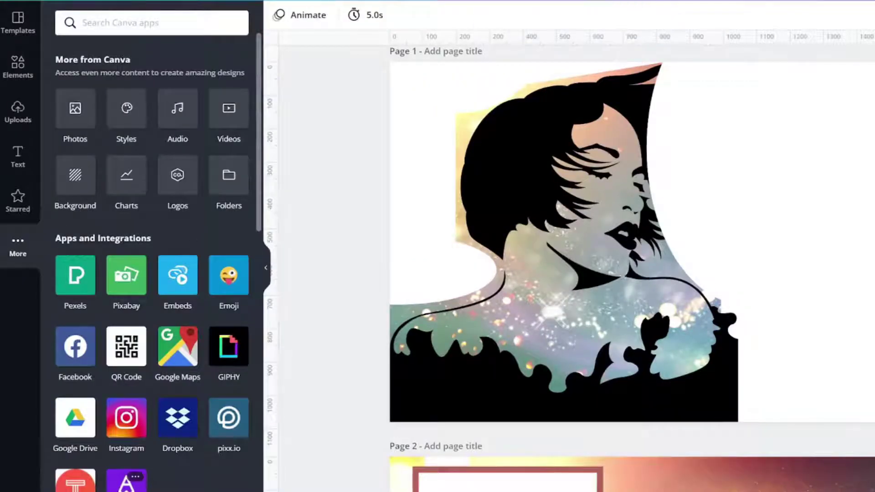
left_click(124, 482)
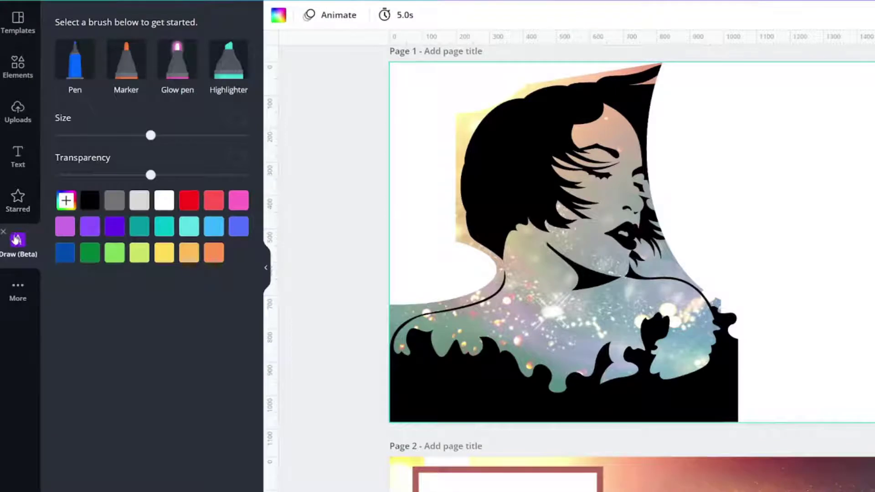
left_click(126, 65)
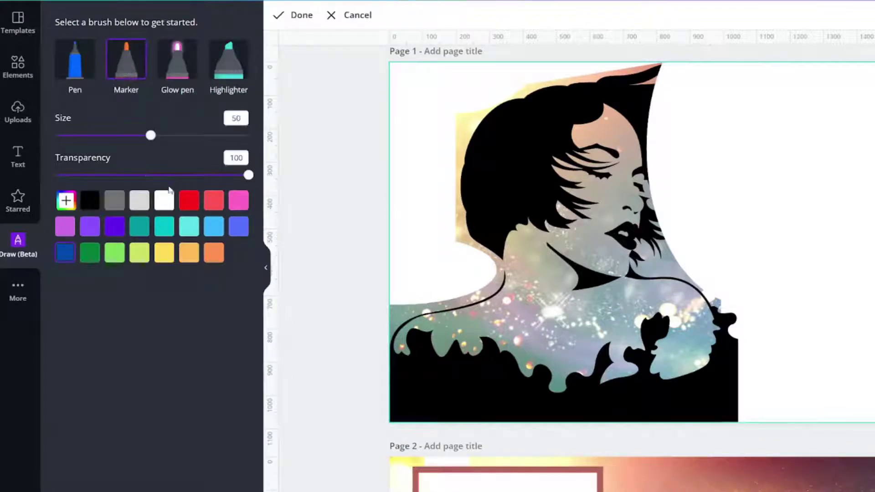
left_click(164, 203)
left_click_drag(470, 111, 447, 143)
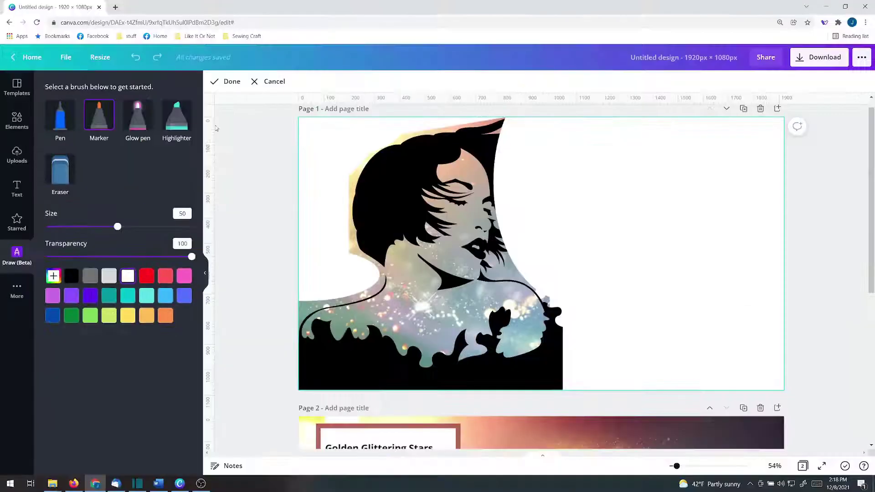
key("Escape")
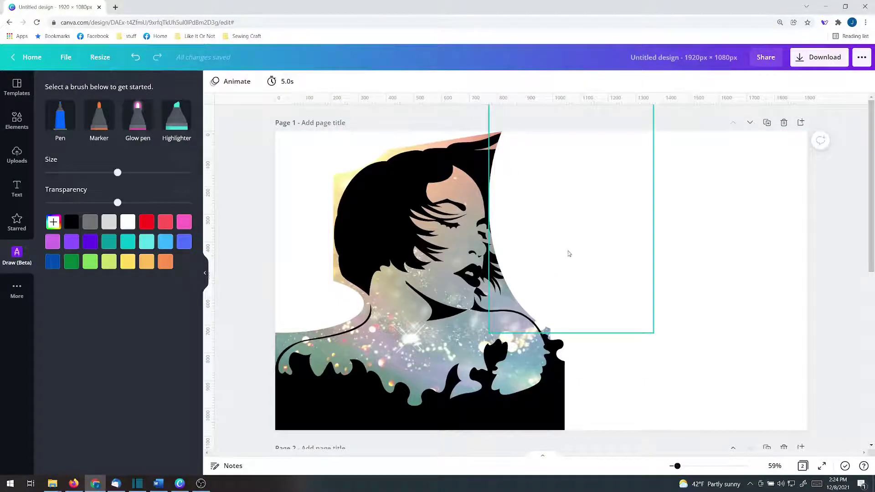
Rotate the white oval about 24°, shrink and reposition it, and send it behind the woman image
right_click(523, 216)
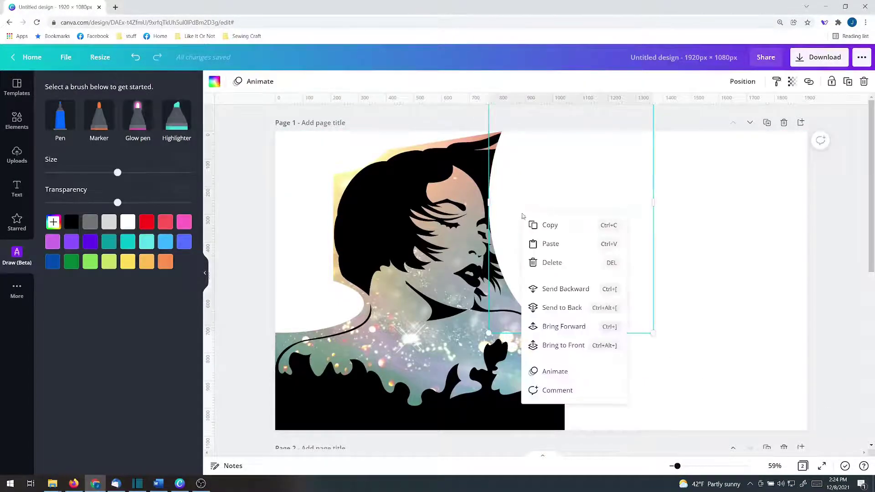
left_click(569, 295)
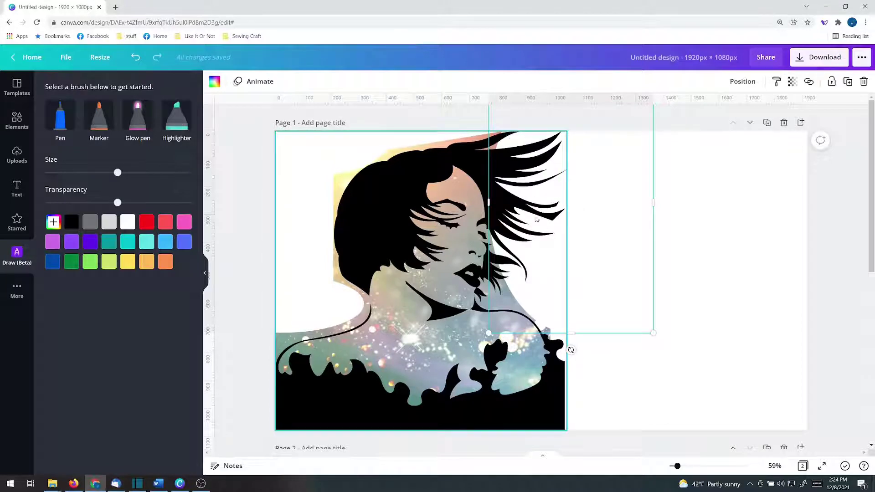
left_click_drag(569, 350, 604, 294)
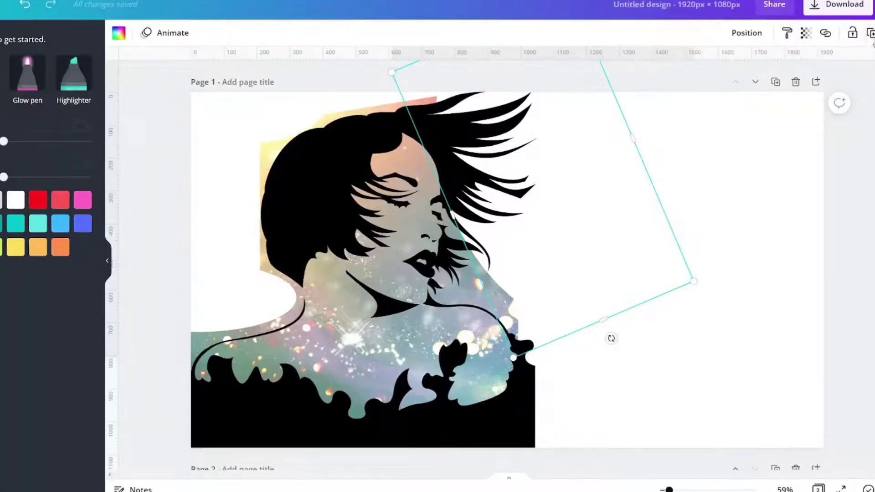
left_click_drag(560, 182, 566, 273)
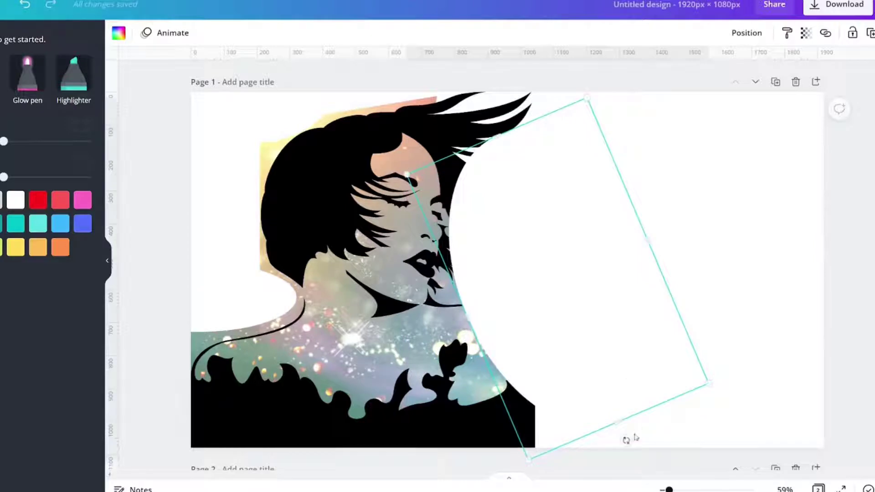
left_click_drag(621, 418, 591, 300)
left_click_drag(542, 255, 557, 277)
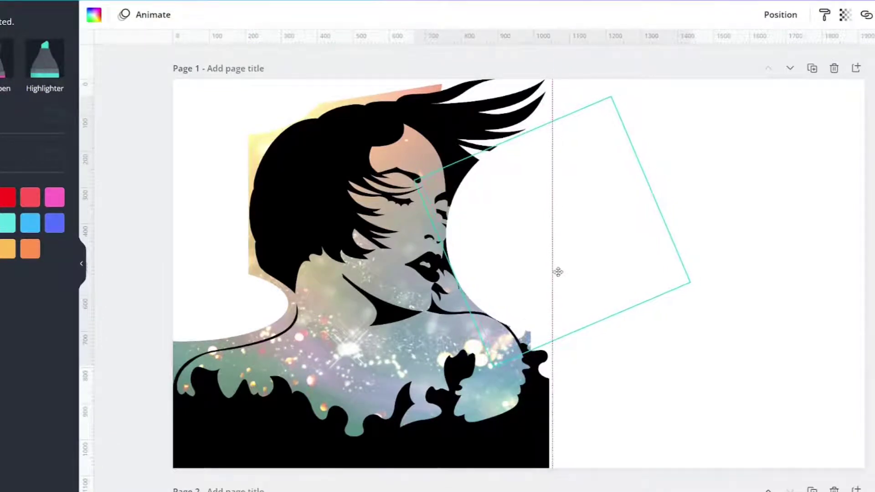
right_click(556, 277)
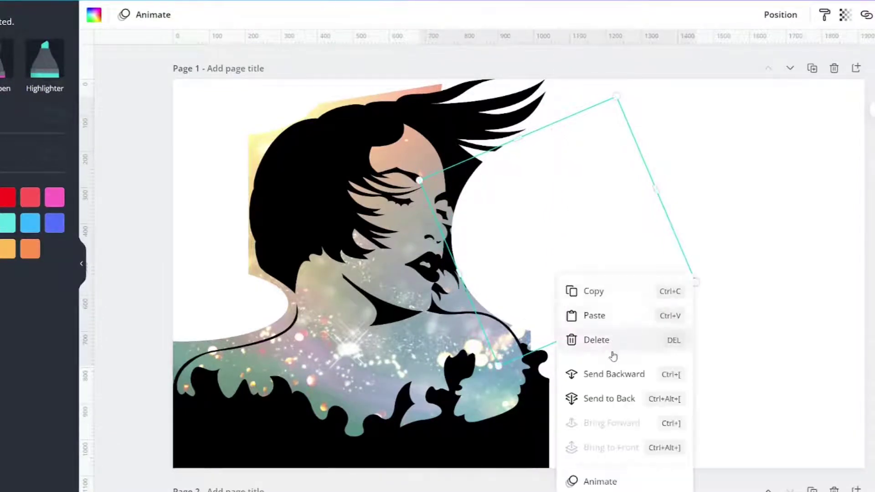
left_click(602, 377)
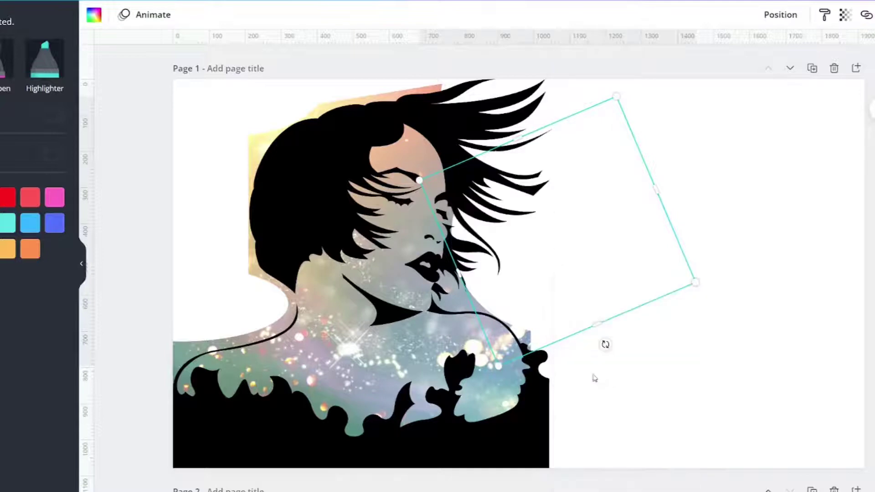
left_click(156, 238)
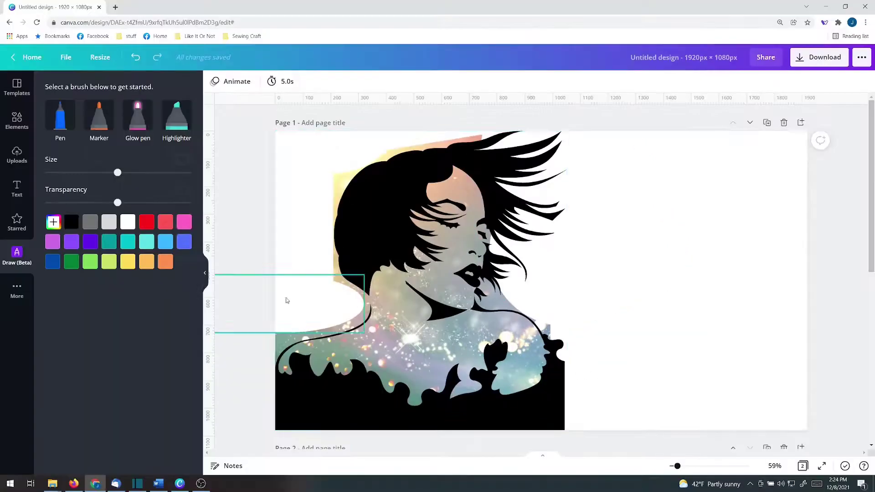
With the white Marker at size 68, paint over the glitter edge along the top of the hair
left_click(104, 126)
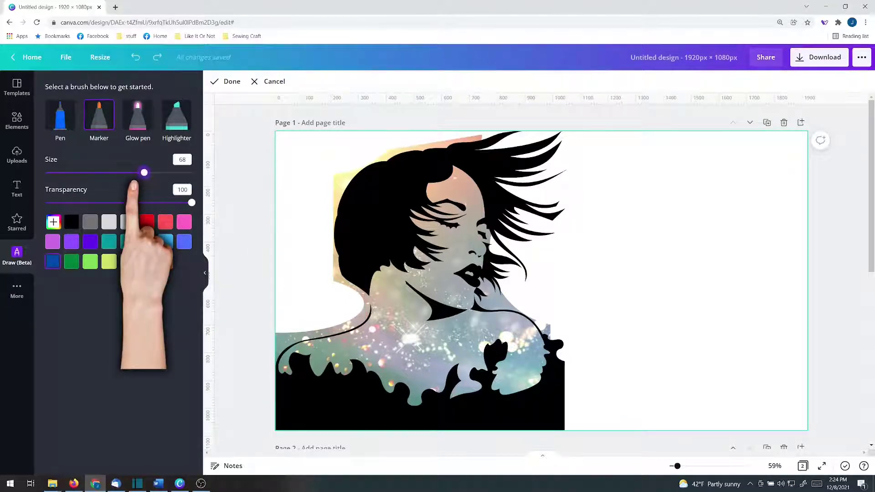
left_click_drag(677, 467, 683, 466)
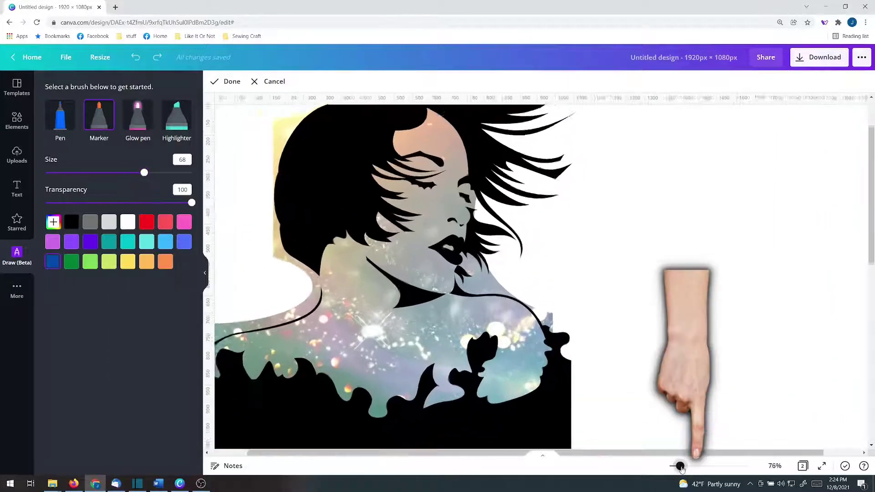
scroll(408, 287, "up", 4)
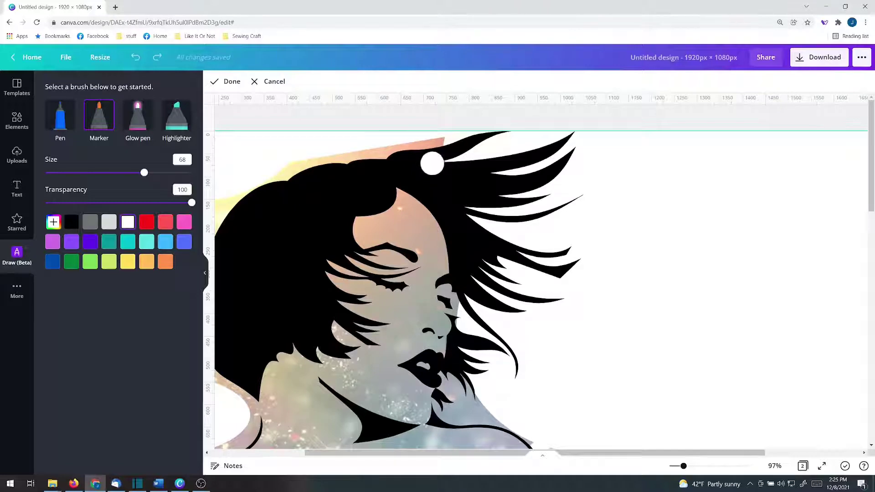
left_click(432, 164)
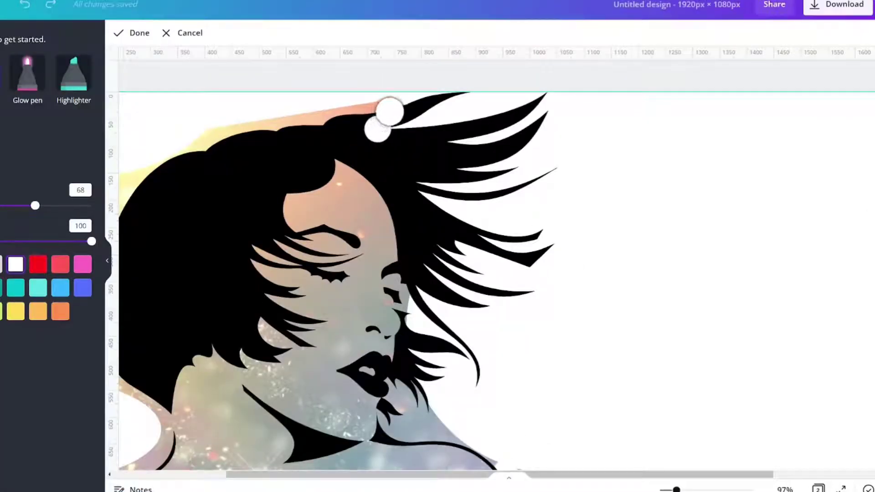
mouse_move(389, 110)
left_mouse_down()
mouse_move(207, 139)
mouse_move(135, 173)
mouse_move(128, 213)
mouse_move(129, 195)
left_mouse_up()
Paint white over the yellow left edge of the hair and along the shoulder edges
scroll(223, 166, "down", 4)
scroll(226, 185, "left", 4)
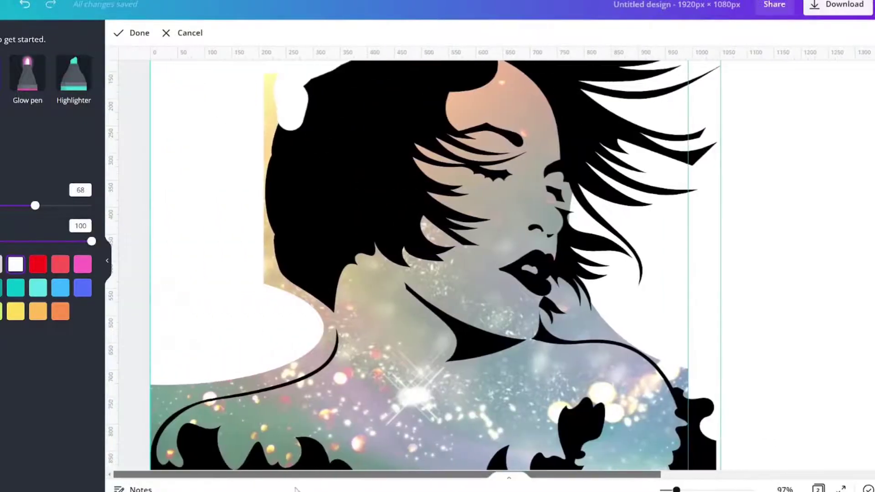
mouse_move(274, 72)
left_mouse_down()
mouse_move(271, 176)
mouse_move(271, 128)
mouse_move(252, 222)
mouse_move(256, 237)
mouse_move(263, 204)
mouse_move(263, 282)
mouse_move(271, 273)
mouse_move(269, 284)
mouse_move(309, 312)
mouse_move(277, 334)
mouse_move(295, 328)
mouse_move(297, 308)
mouse_move(309, 309)
mouse_move(308, 319)
mouse_move(289, 320)
left_mouse_up()
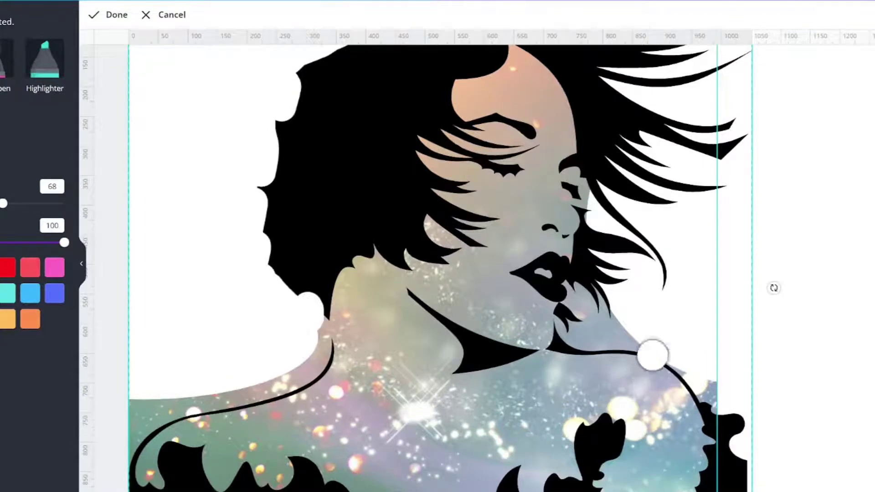
mouse_move(652, 355)
left_mouse_down()
mouse_move(609, 332)
mouse_move(648, 321)
mouse_move(649, 280)
mouse_move(579, 315)
mouse_move(666, 326)
mouse_move(706, 345)
mouse_move(689, 353)
mouse_move(728, 397)
mouse_move(710, 393)
mouse_move(725, 405)
mouse_move(707, 385)
left_mouse_up()
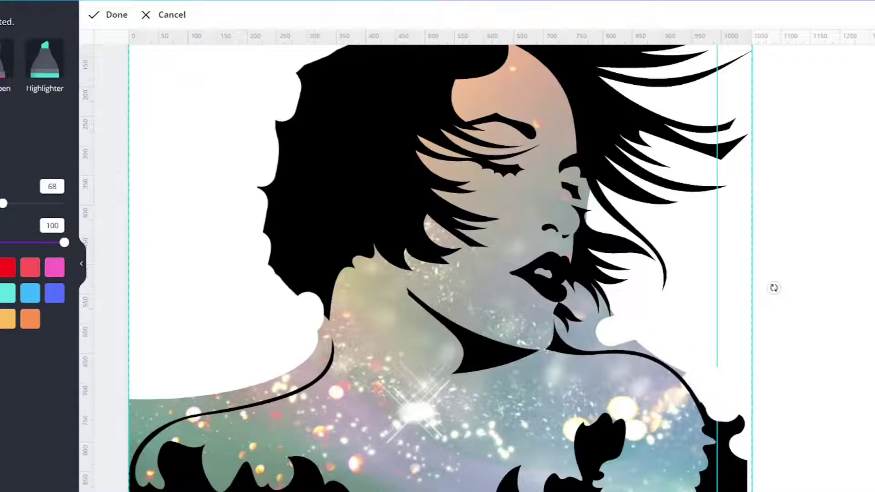
mouse_move(140, 398)
left_mouse_down()
mouse_move(139, 424)
mouse_move(189, 391)
left_mouse_up()
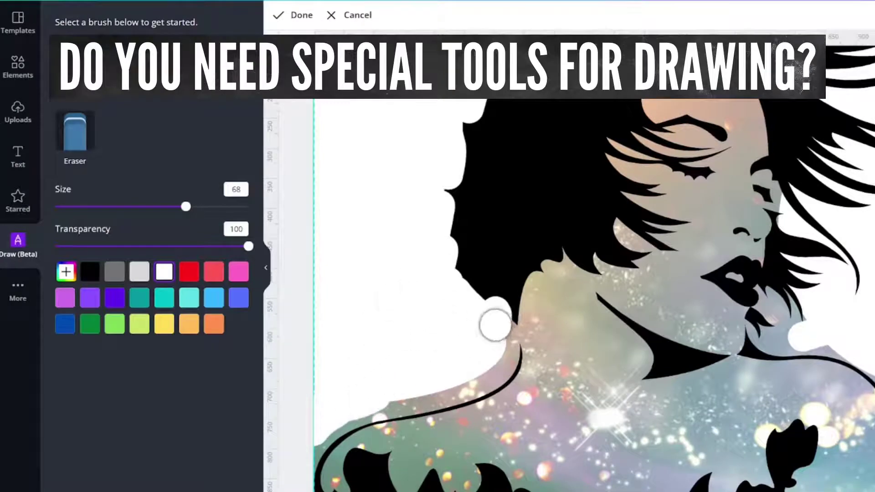
Paint white along the hair and left-shoulder outline, then reduce the brush size to 51
mouse_move(498, 324)
left_mouse_down()
mouse_move(505, 355)
mouse_move(490, 369)
mouse_move(500, 368)
mouse_move(455, 385)
mouse_move(484, 379)
mouse_move(400, 399)
mouse_move(430, 397)
mouse_move(457, 390)
mouse_move(365, 398)
mouse_move(336, 412)
mouse_move(405, 400)
mouse_move(336, 414)
mouse_move(322, 441)
left_mouse_up()
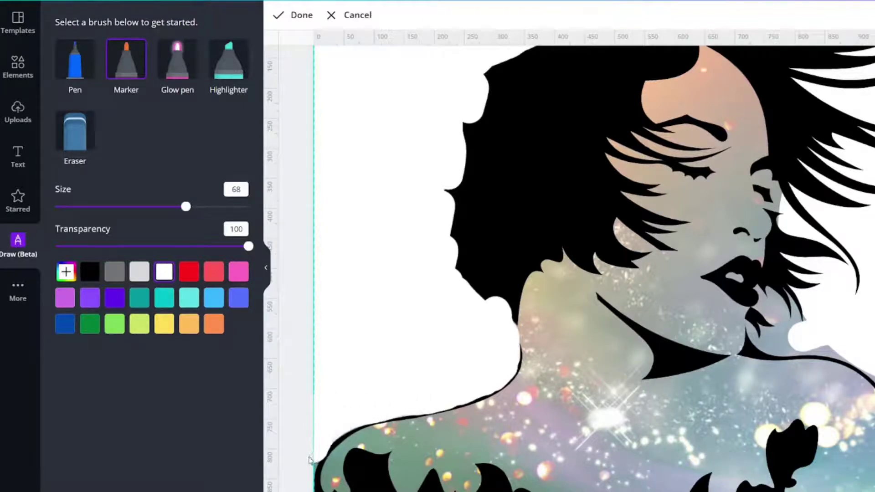
left_click_drag(311, 465, 320, 462)
left_click(134, 207)
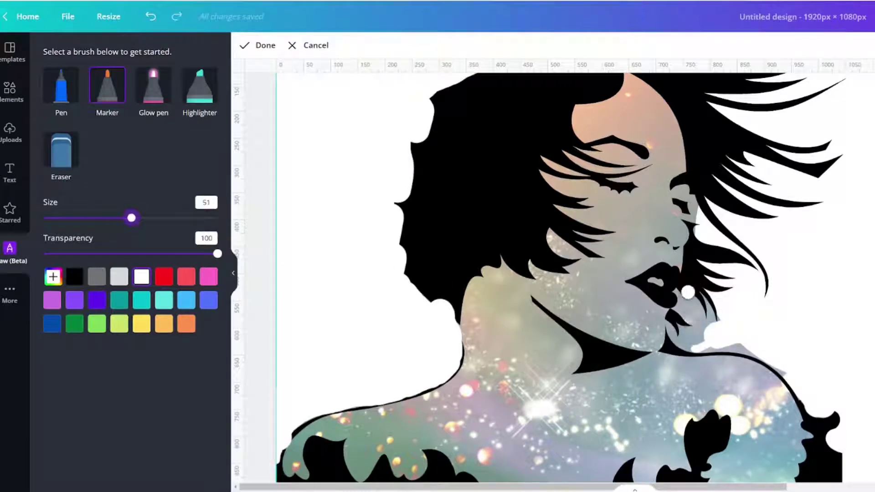
Paint white marker strokes over the stray edges by the lips, chin, shoulder and hair
left_click_drag(682, 294, 701, 300)
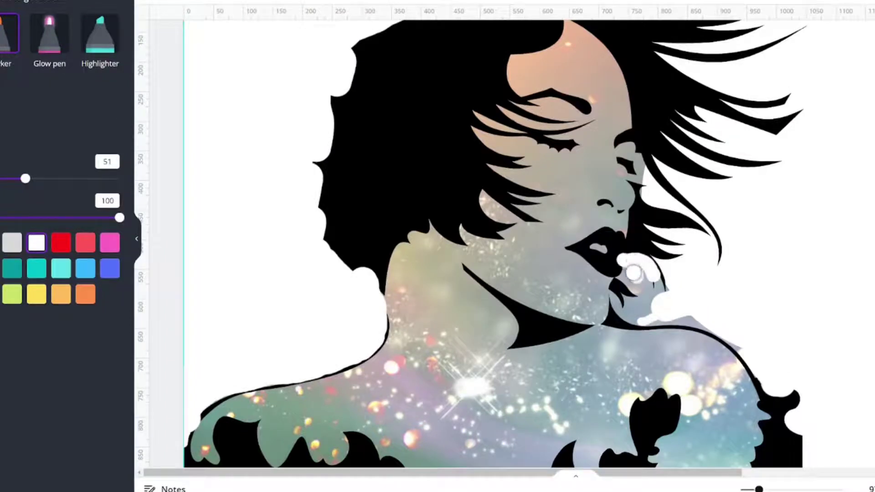
mouse_move(622, 281)
left_mouse_down()
mouse_move(637, 294)
mouse_move(638, 280)
mouse_move(645, 298)
mouse_move(655, 283)
left_mouse_up()
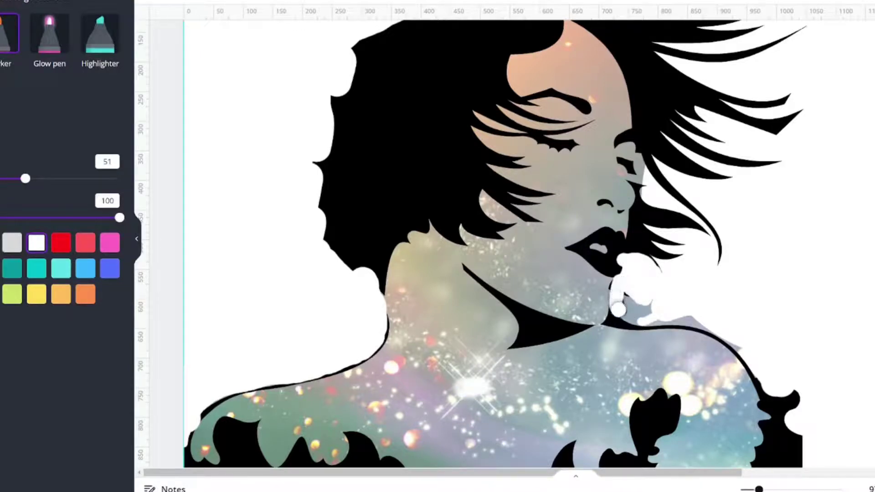
mouse_move(621, 296)
left_mouse_down()
mouse_move(618, 285)
mouse_move(627, 305)
mouse_move(644, 302)
mouse_move(632, 314)
left_mouse_up()
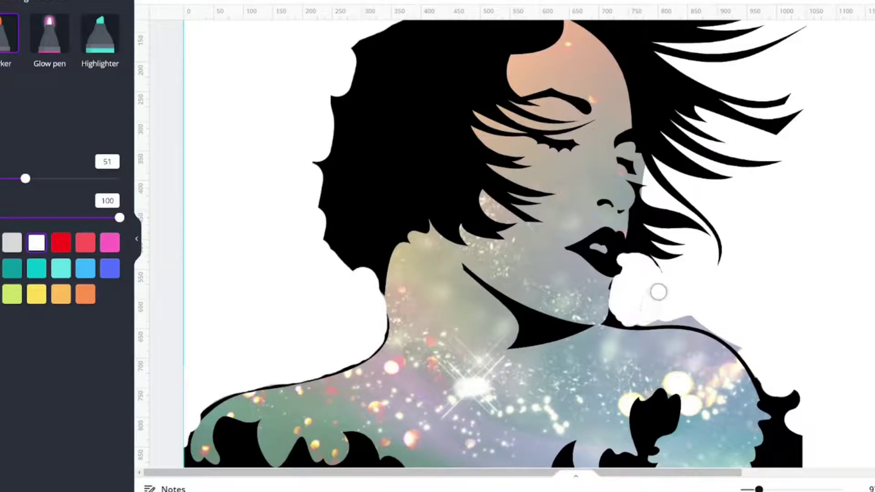
mouse_move(665, 316)
left_mouse_down()
mouse_move(705, 314)
mouse_move(661, 320)
left_mouse_up()
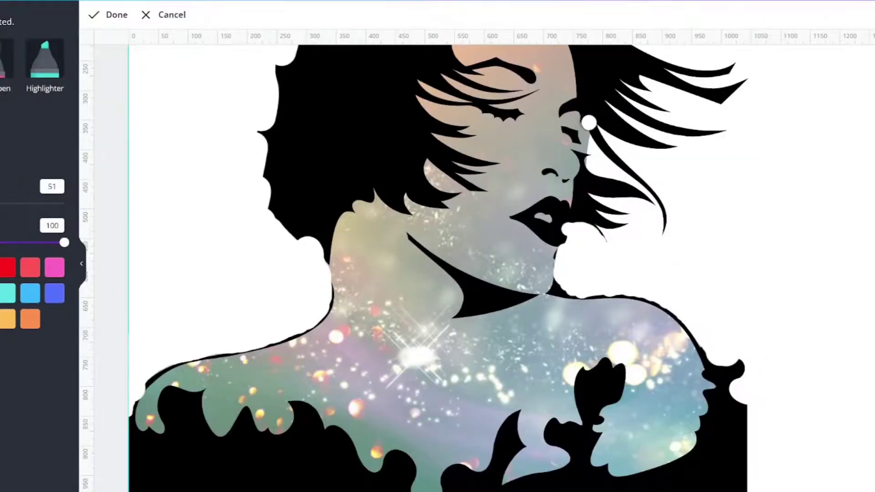
left_click_drag(588, 151, 589, 184)
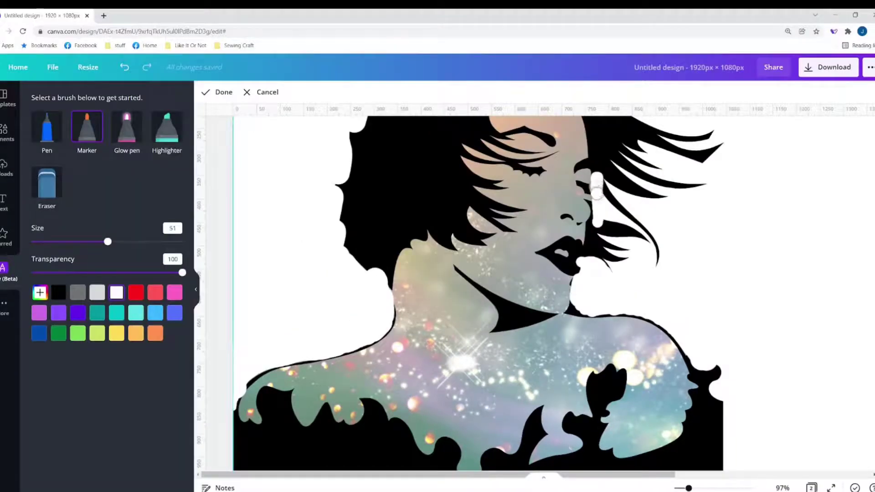
scroll(637, 305, "down", 5)
scroll(592, 301, "up", 8)
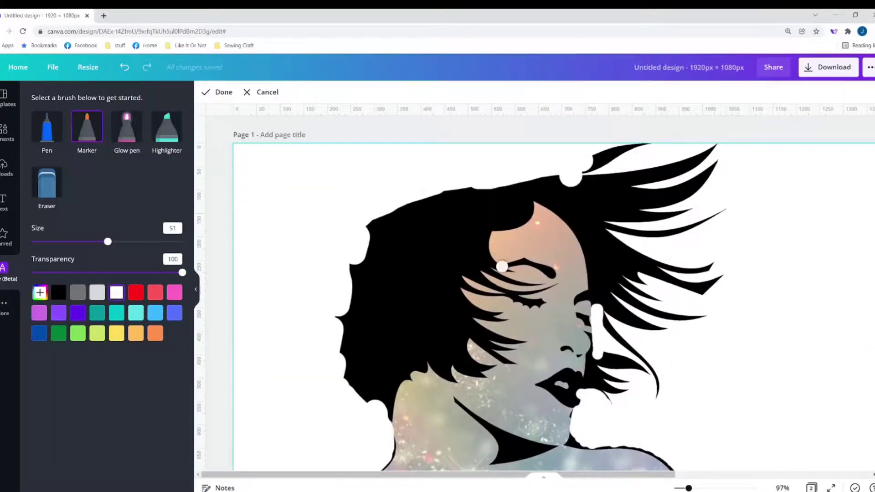
Finish drawing and send the silhouette image one layer backward
left_click(219, 92)
left_click(254, 170)
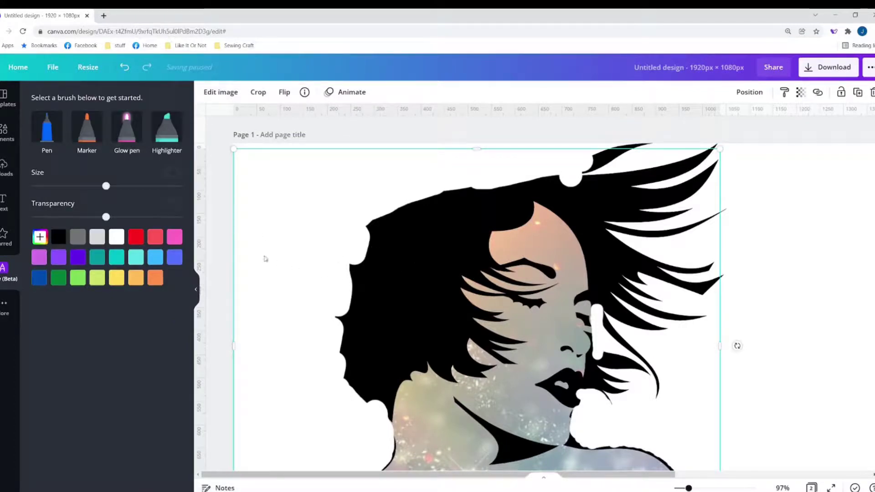
right_click(411, 341)
left_click(463, 323)
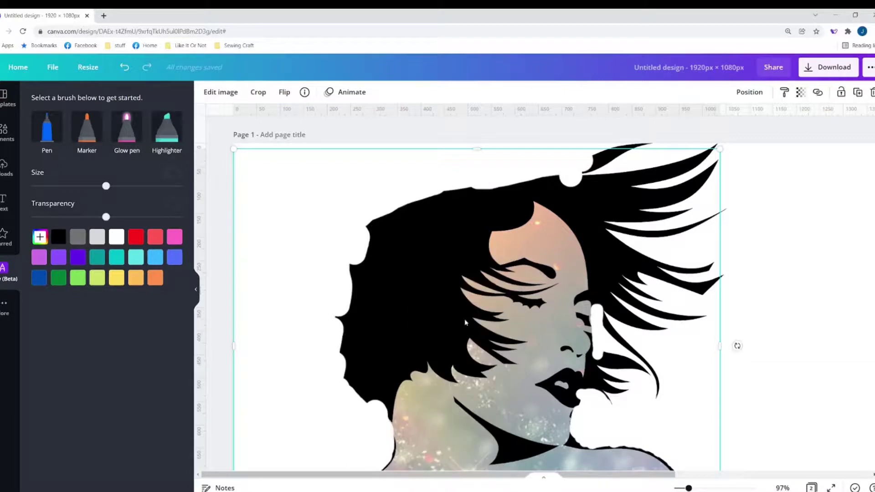
scroll(321, 460, "down", 4)
Bring the silhouette image to the front, then deselect it
right_click(321, 460)
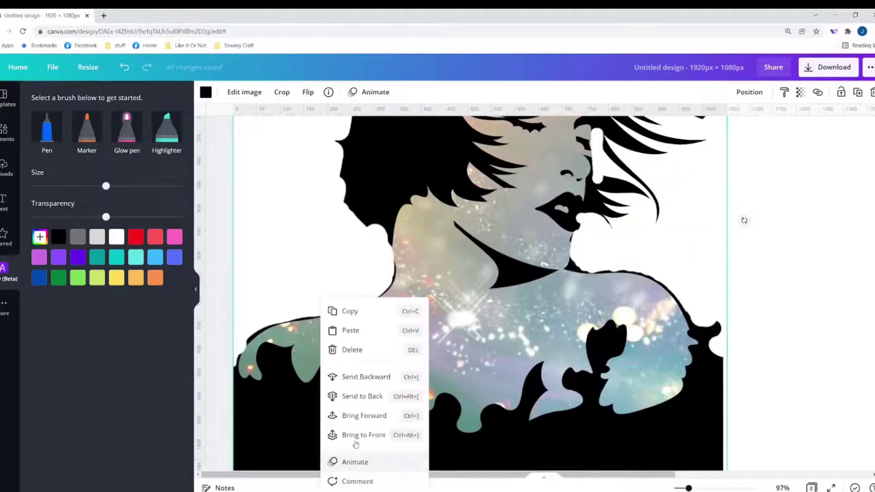
left_click(360, 434)
scroll(446, 426, "down", 5)
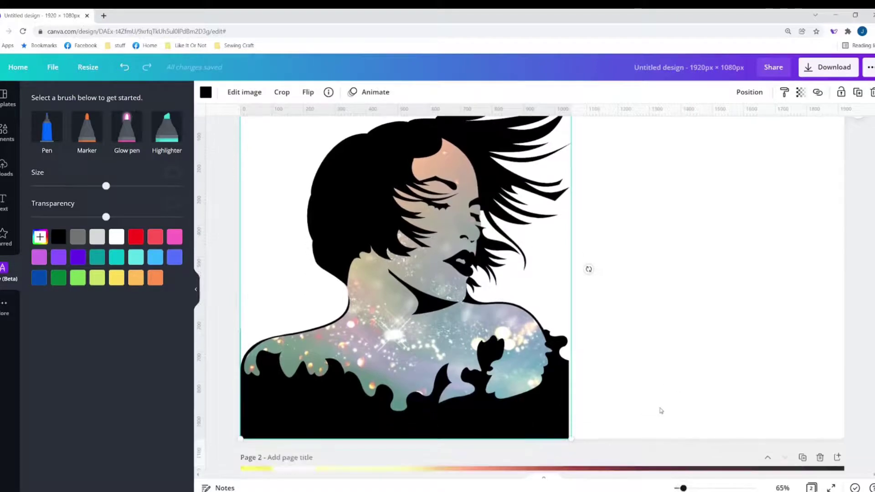
scroll(660, 410, "up", 1)
scroll(537, 184, "down", 1)
left_click(581, 185)
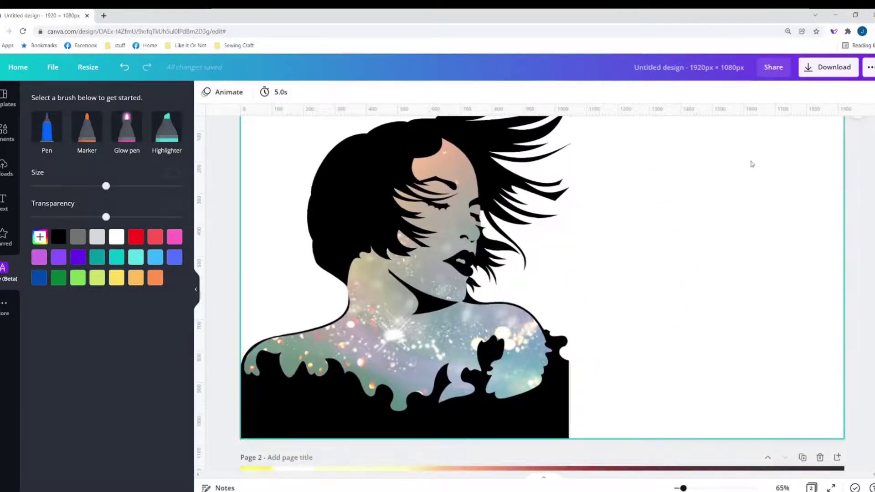
Download the design as a PNG and add a new blank page
left_click(807, 67)
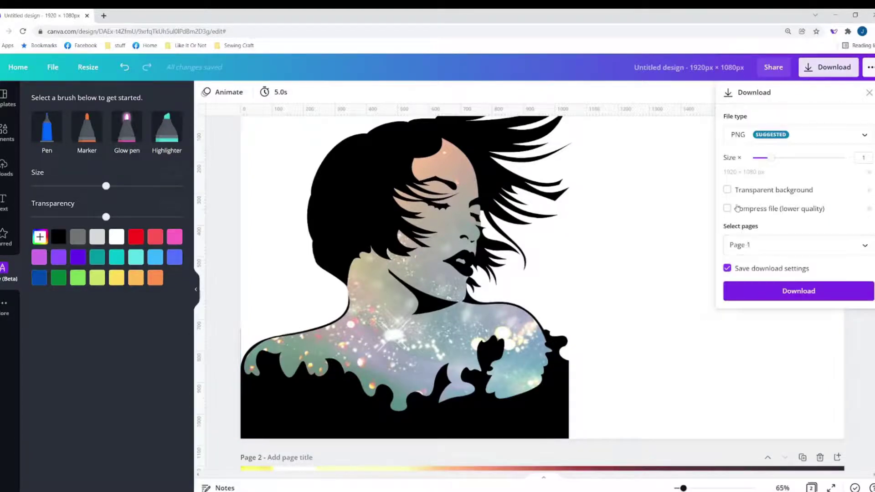
left_click(771, 296)
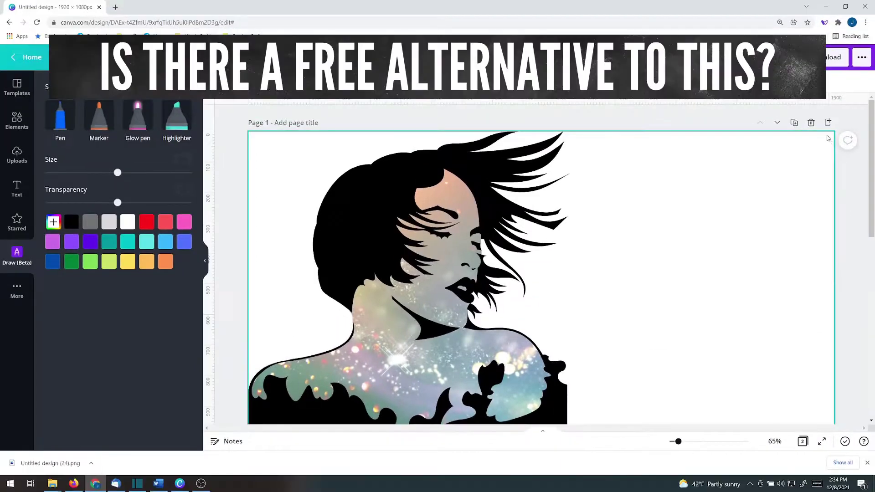
left_click(827, 123)
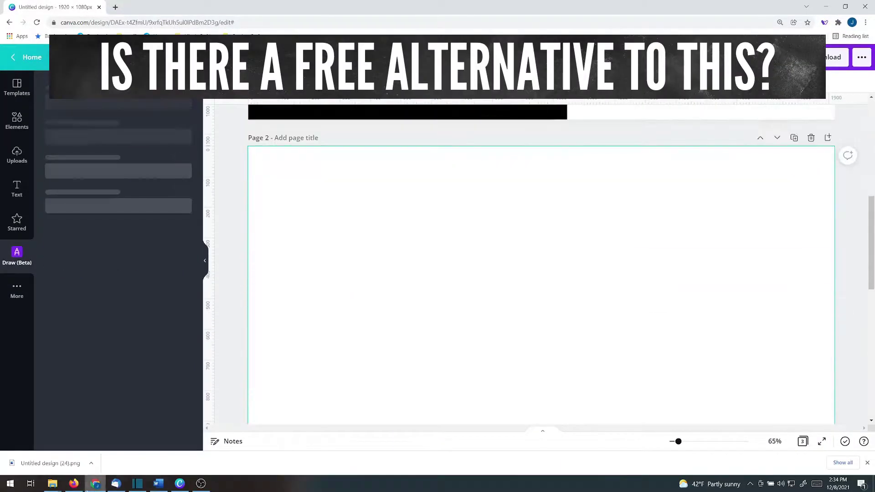
Place the downloaded silhouette PNG on the new page and make the page background reddish
left_click_drag(39, 468, 437, 250)
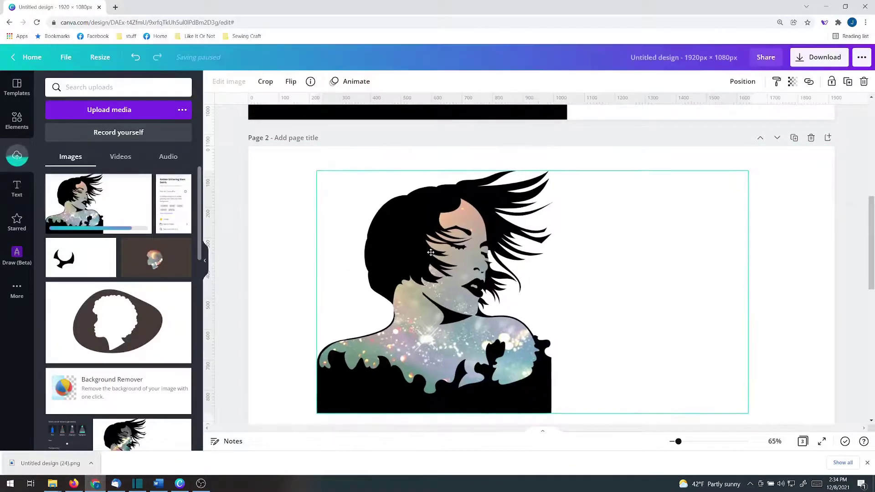
left_click(275, 239)
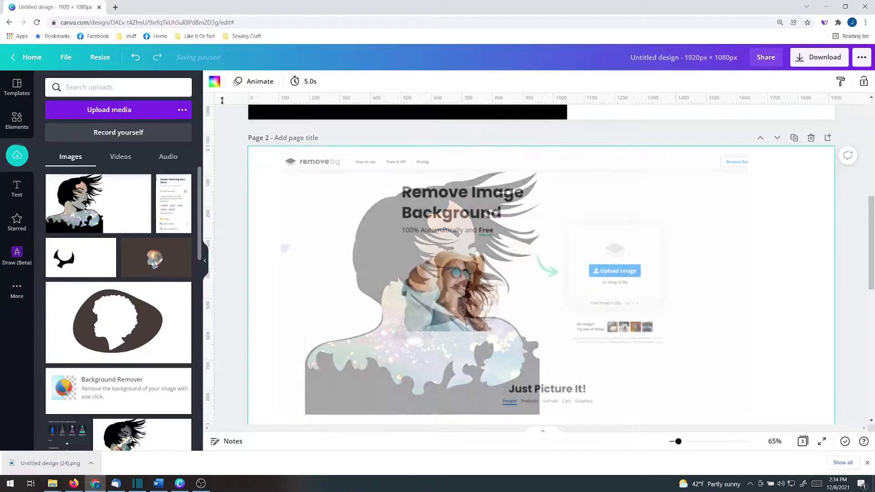
left_click(215, 83)
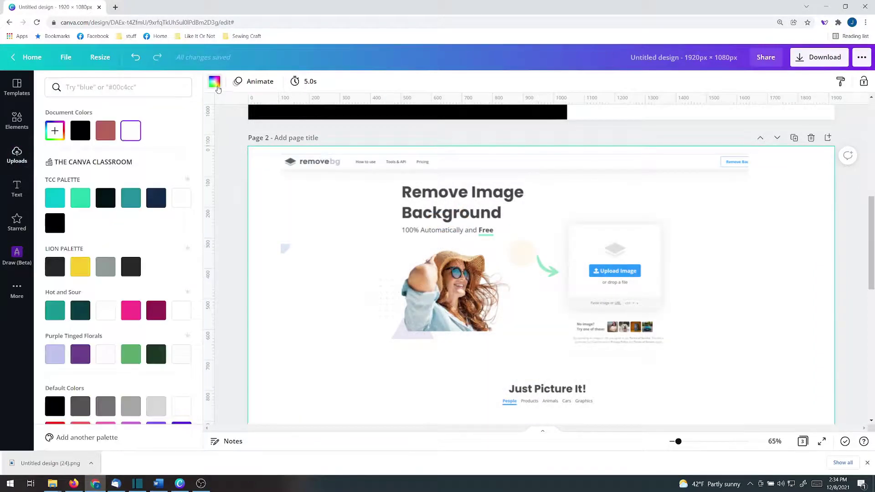
left_click(109, 134)
Remove the silhouette image's white background with Background Remover
left_click(301, 205)
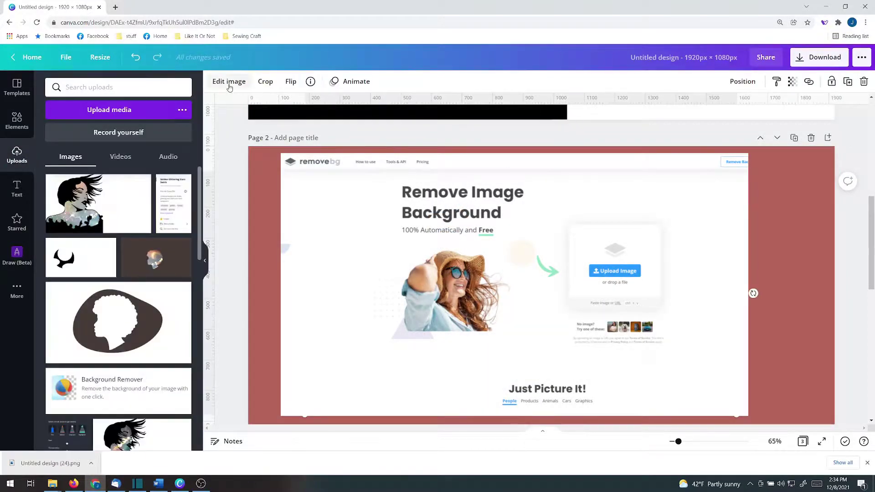
left_click(229, 82)
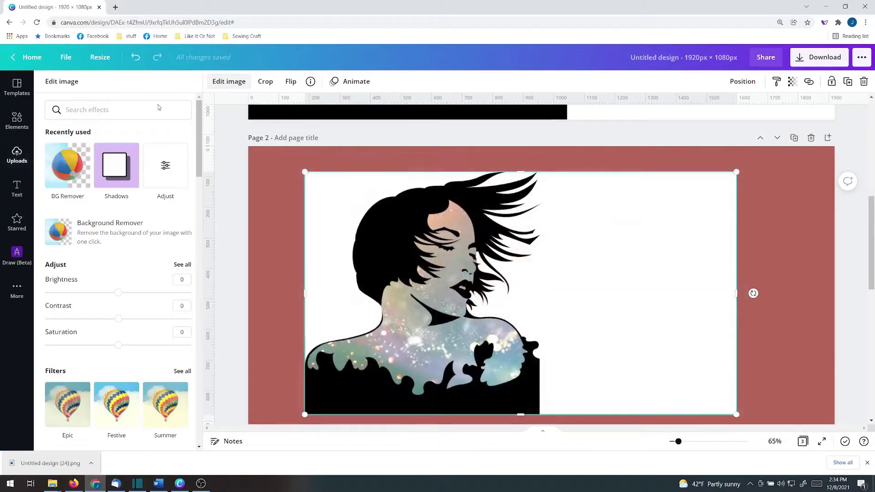
left_click(105, 225)
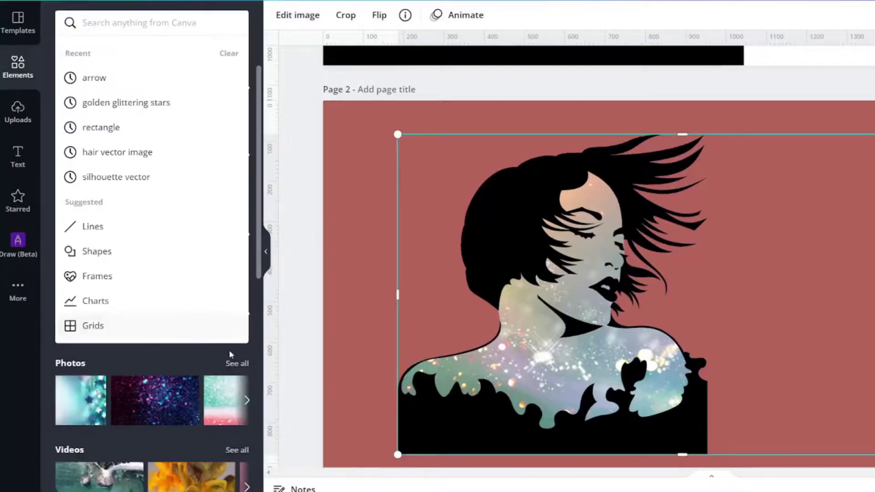
Add the galaxy space photo from recently used photos and make it the page background
left_click(237, 363)
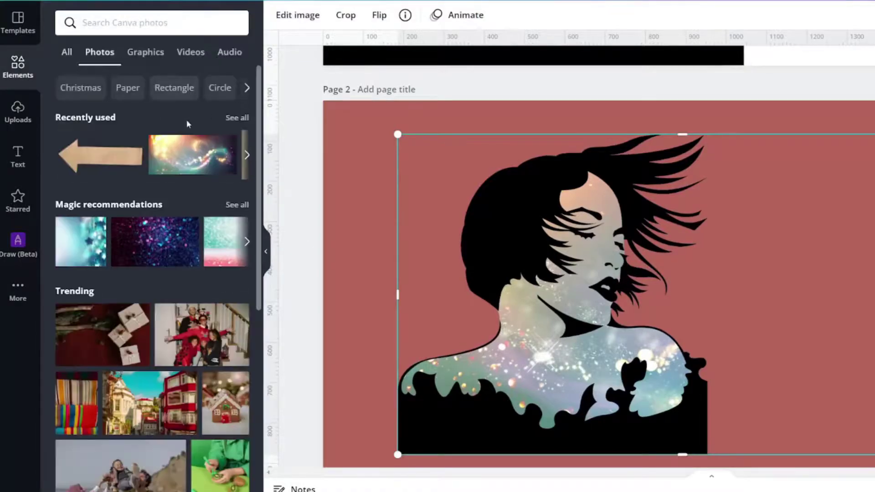
left_click(228, 119)
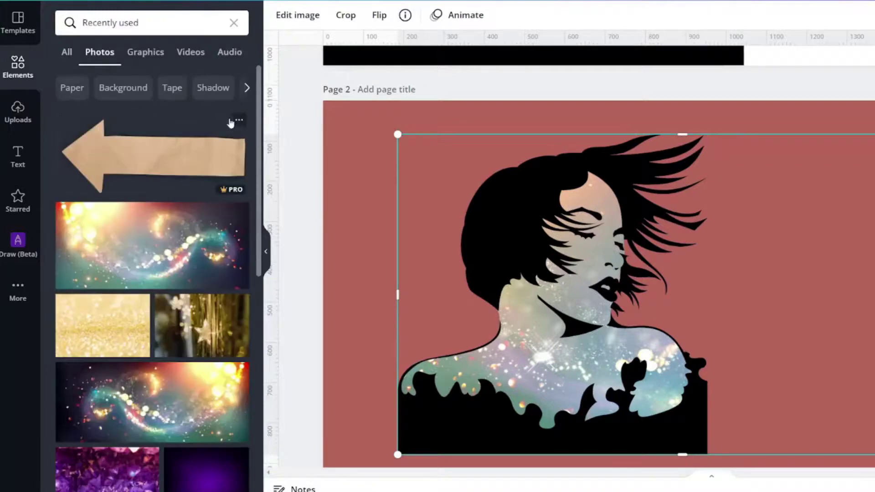
scroll(168, 256, "down", 4)
scroll(168, 257, "down", 10)
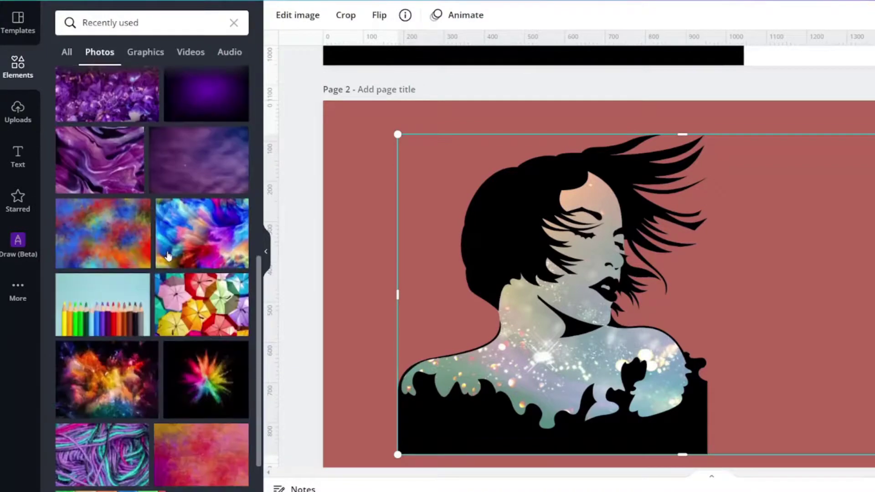
scroll(169, 255, "down", 10)
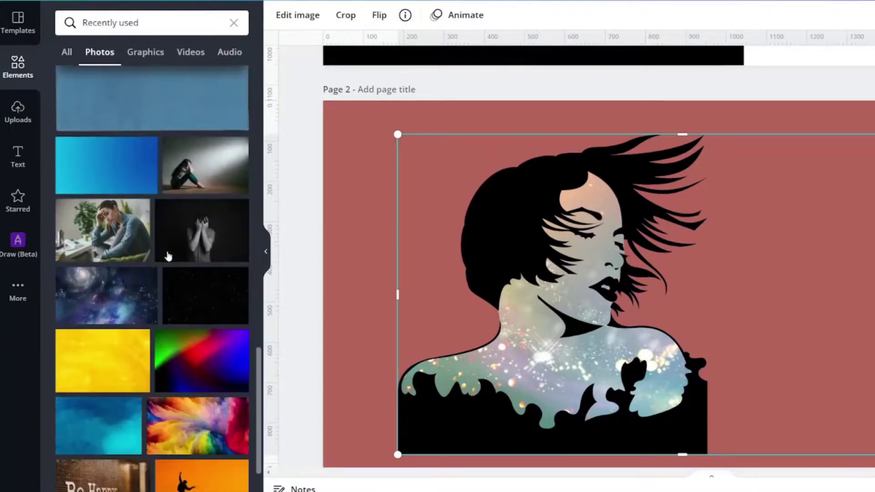
left_click(117, 200)
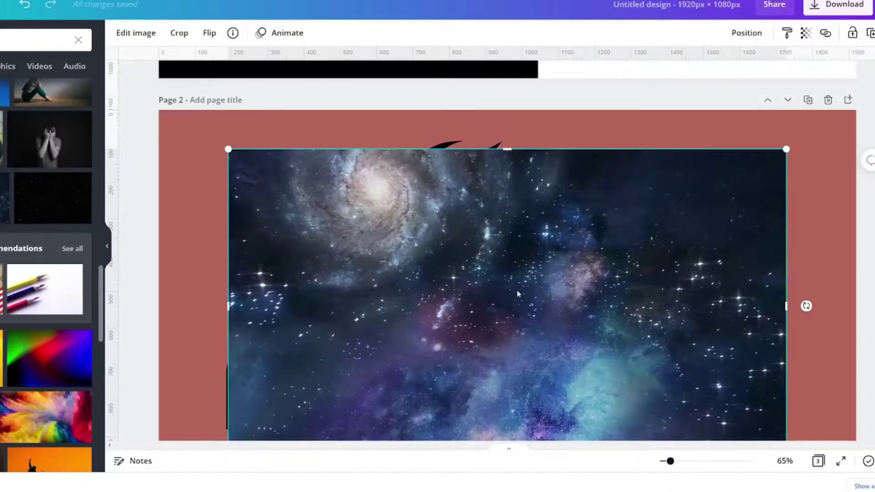
right_click(723, 177)
left_click(567, 424)
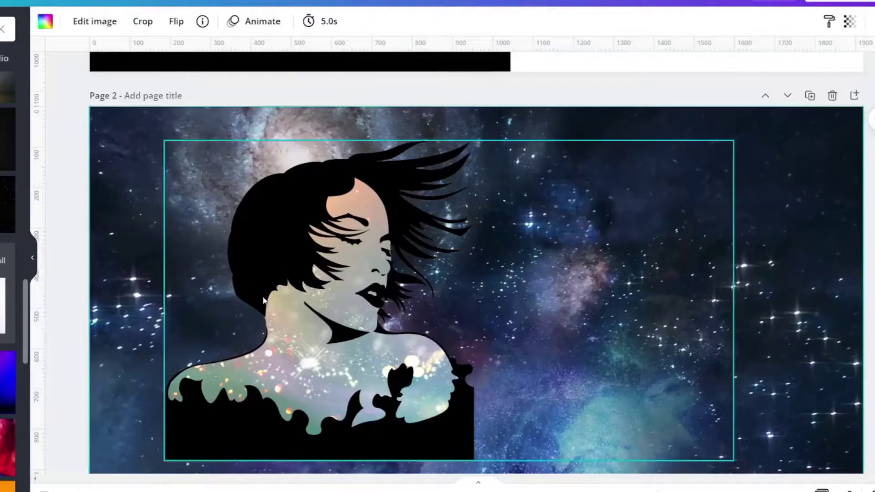
Move the silhouette to the page's left edge and enlarge it to full page height
left_click_drag(341, 294, 294, 294)
left_click_drag(240, 311, 217, 321)
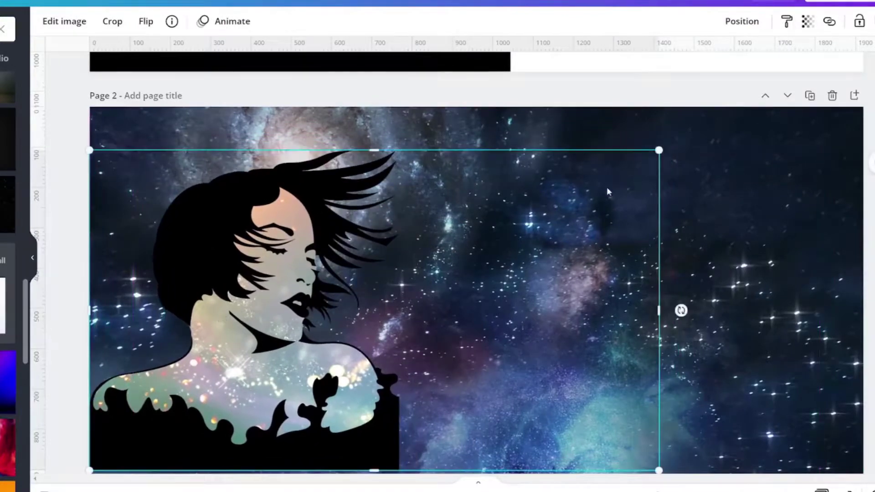
left_click_drag(660, 307, 456, 310)
left_click_drag(456, 149, 514, 115)
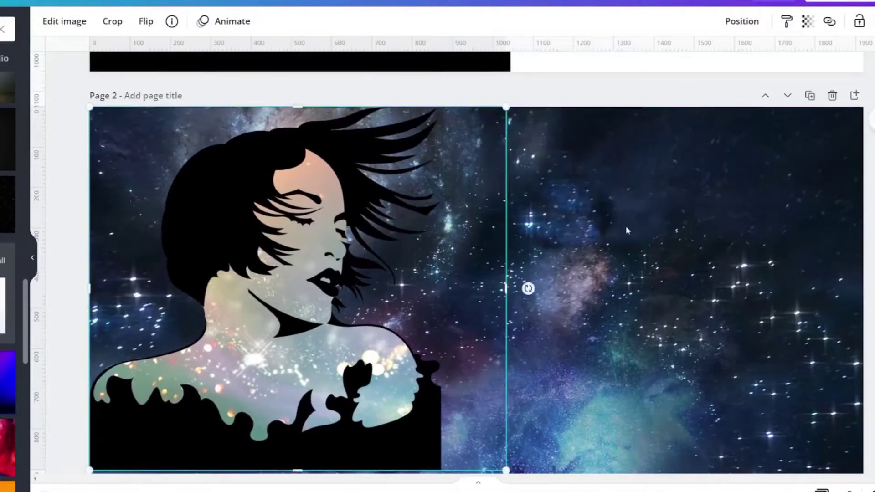